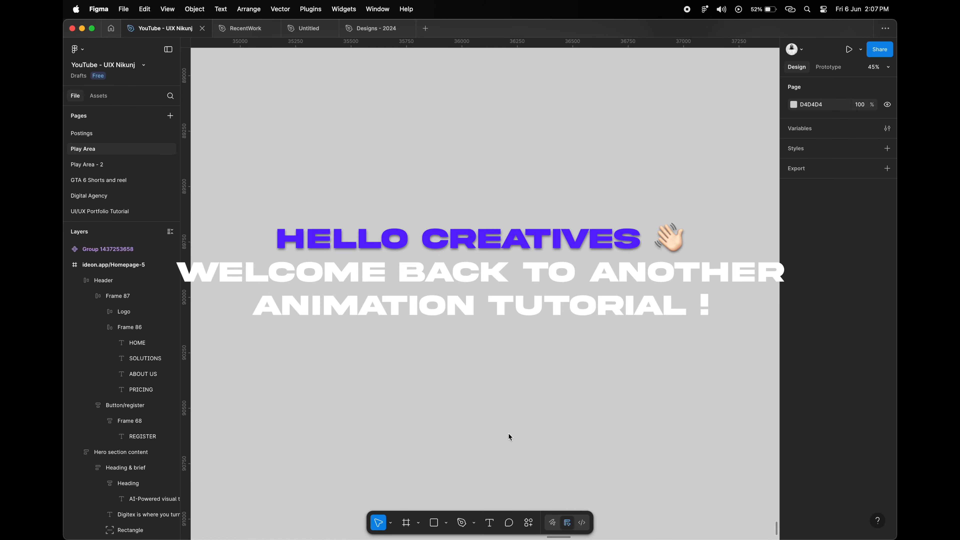
# Create a new frame on the empty canvas and set its size to 1920 × 1080.
pyautogui.click(405, 523)
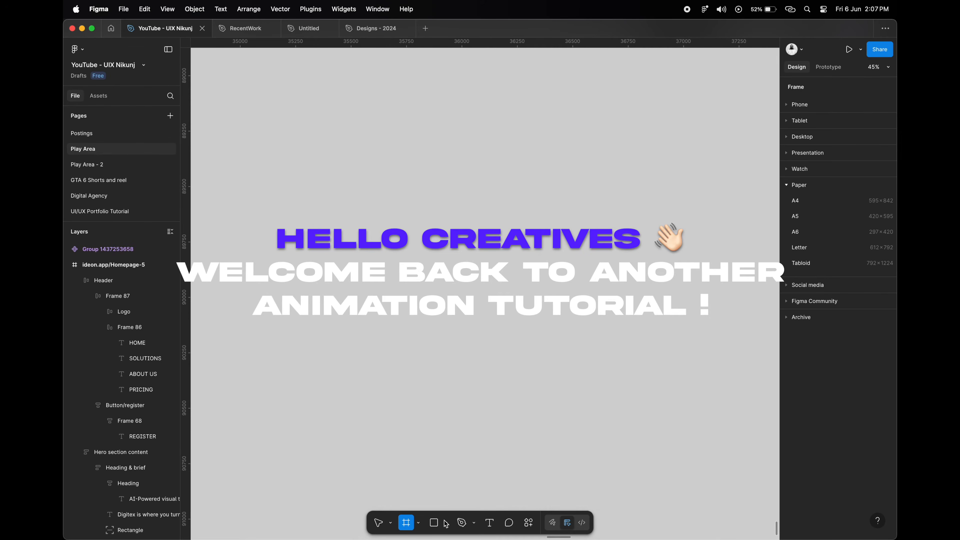
pyautogui.moveTo(333, 189); pyautogui.dragTo(656, 359)
pyautogui.click(810, 219)
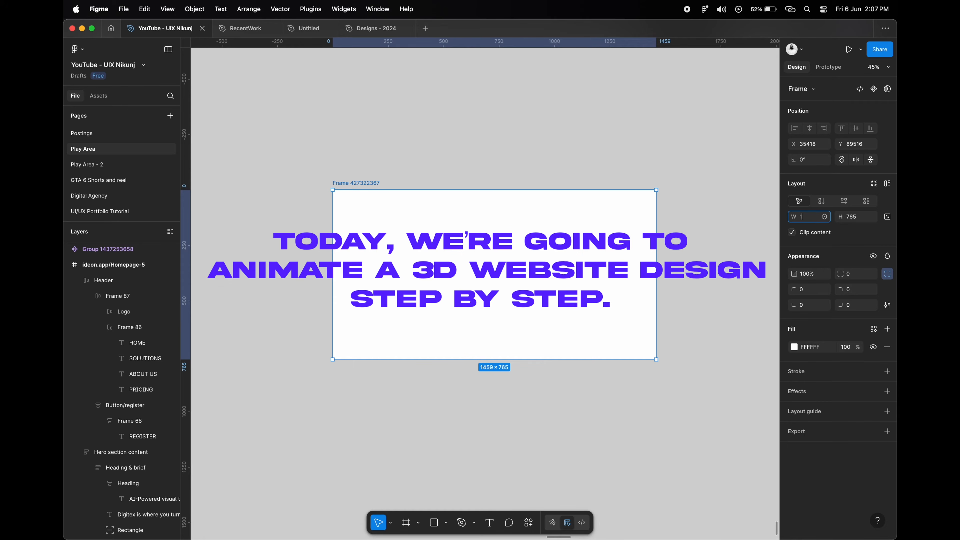
pyautogui.press('Tab')
pyautogui.write('10')
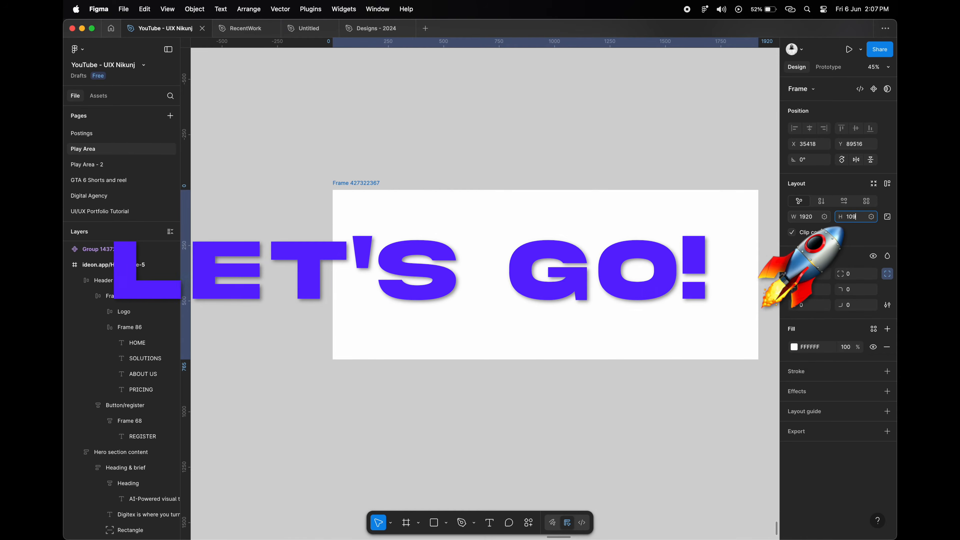
pyautogui.write('80')
pyautogui.press('Return')
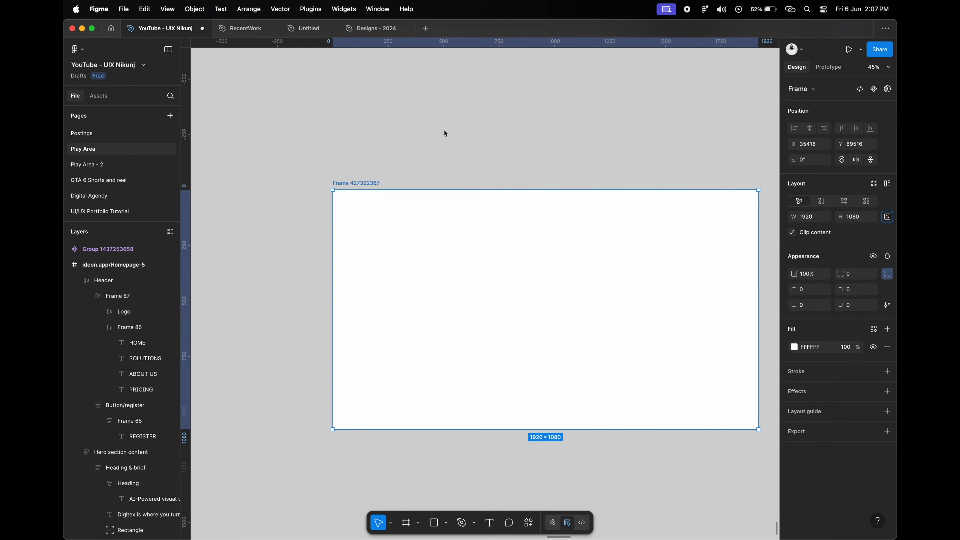
# Rename the new 1920 × 1080 frame to Digitex.
pyautogui.hscroll(2, 399, 220)
pyautogui.scroll(-1, 399, 222)
pyautogui.doubleClick(307, 180)
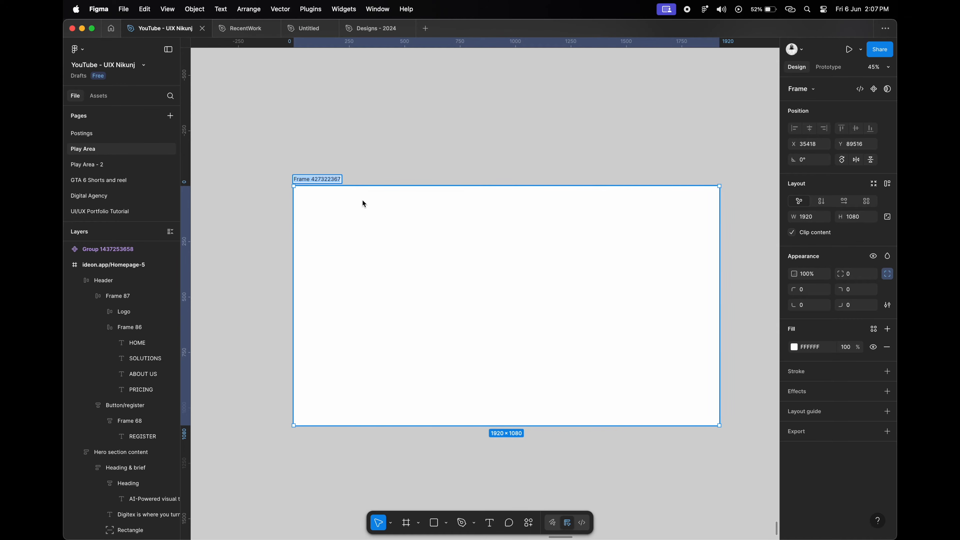
pyautogui.write('Digitex')
pyautogui.press('Return')
pyautogui.scroll(-2, 387, 255)
pyautogui.click(375, 139)
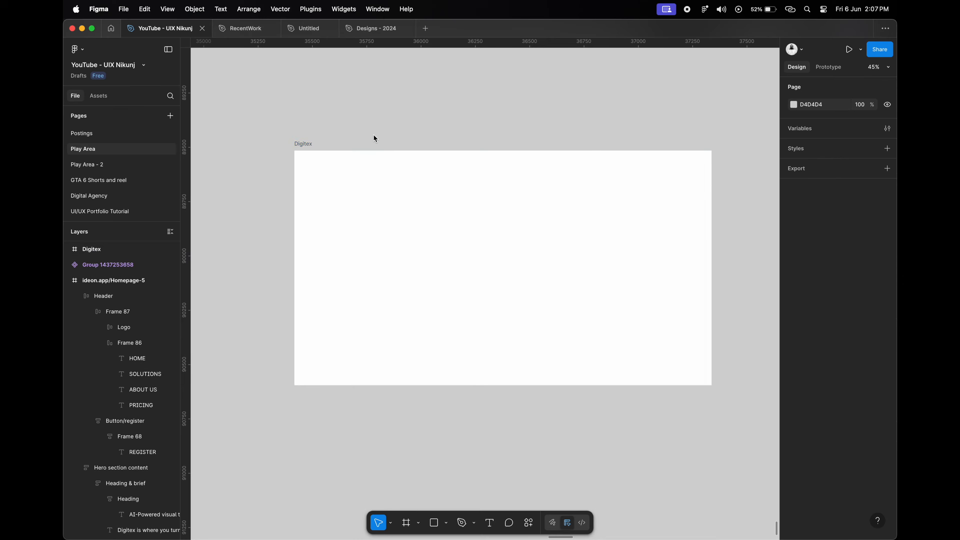
# Add a column layout guide to the Digitex frame with a count of 12 and a margin of 100.
pyautogui.click(708, 305)
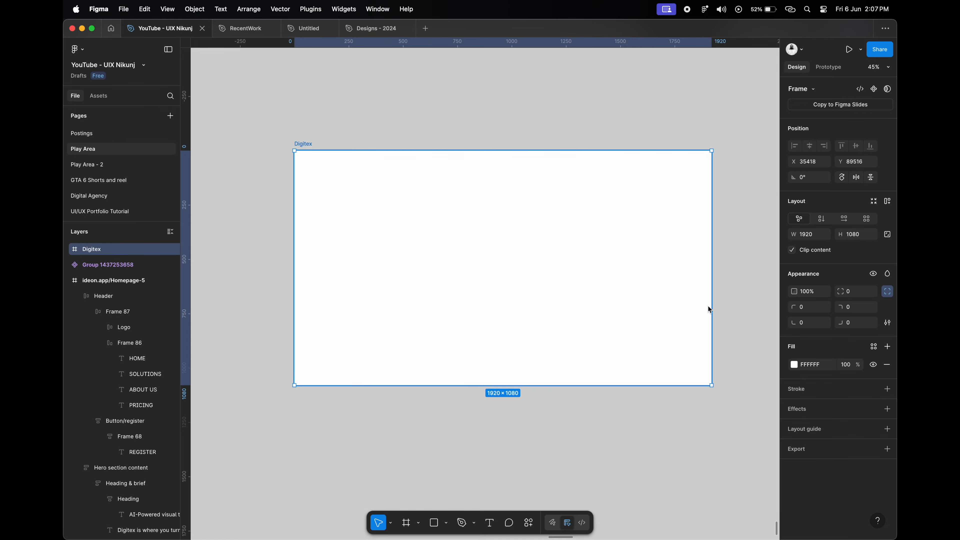
pyautogui.click(804, 430)
pyautogui.click(658, 218)
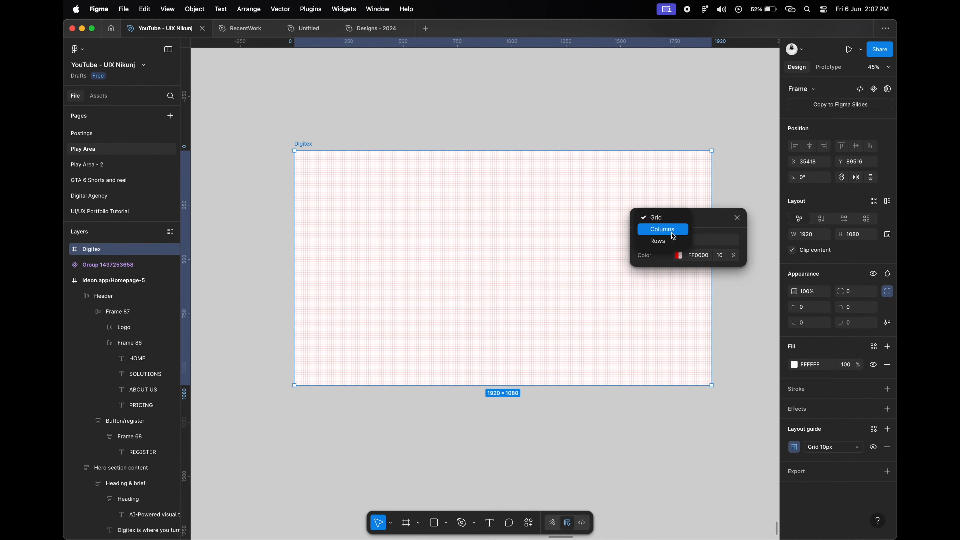
pyautogui.click(674, 236)
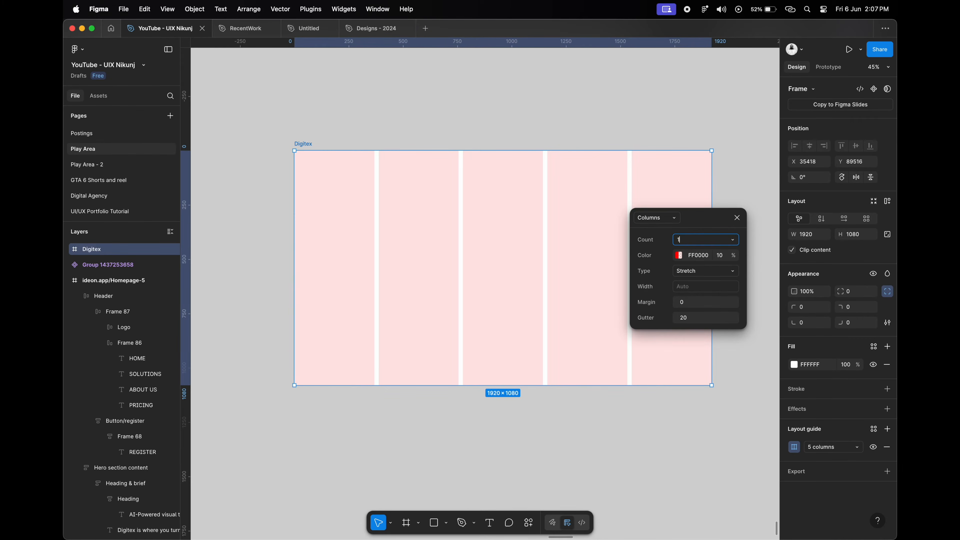
pyautogui.press('Return')
pyautogui.click(695, 302)
pyautogui.write('10')
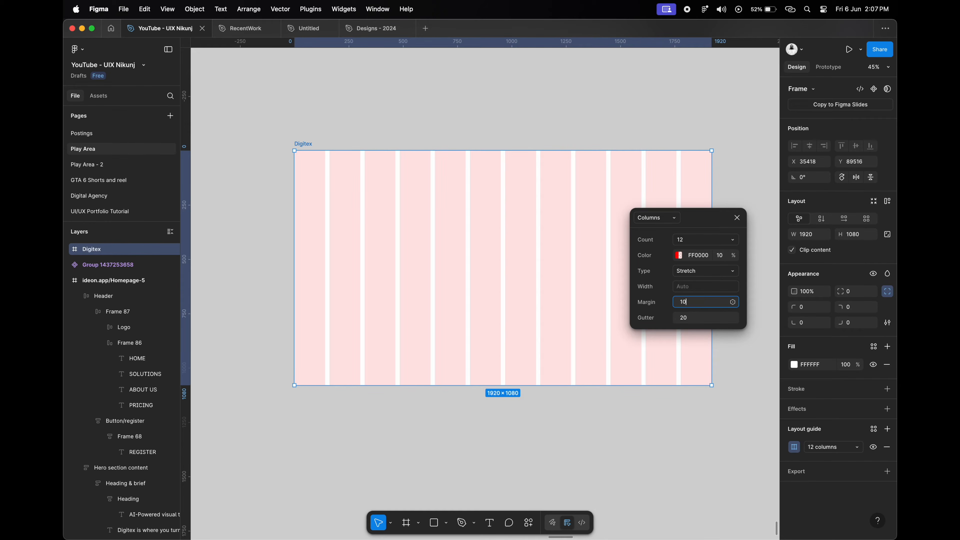
pyautogui.write('0')
pyautogui.press('Tab')
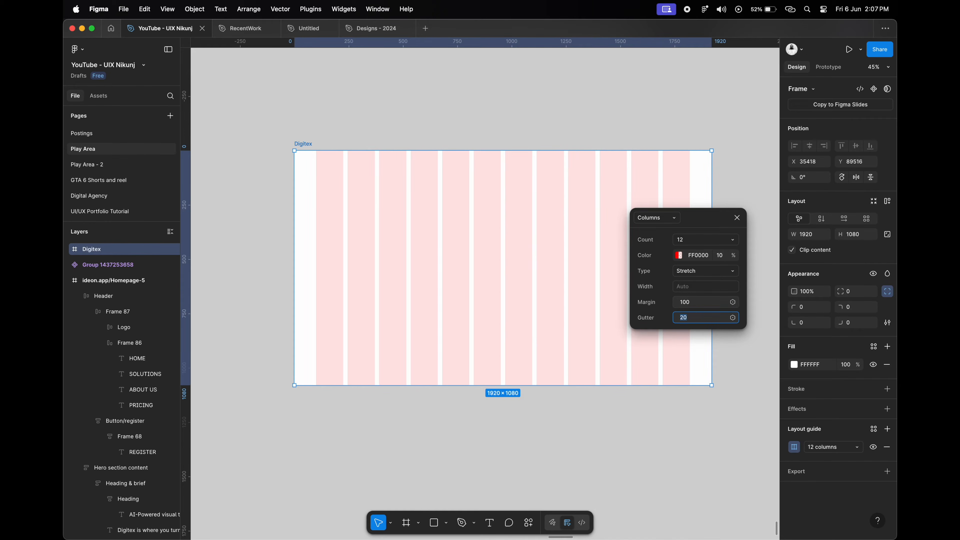
pyautogui.click(737, 218)
pyautogui.click(456, 128)
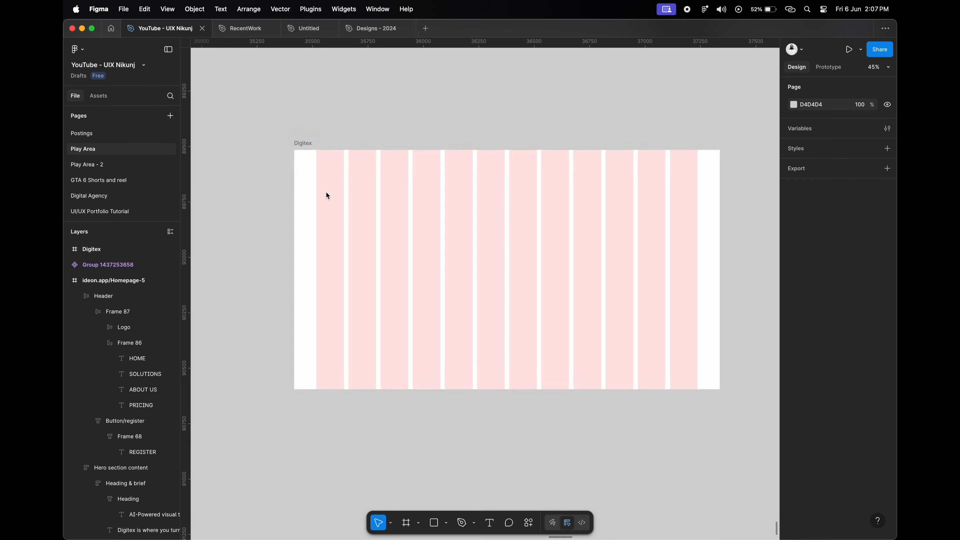
# Add the text "Digitex" in the upper-left area of the frame as the logo.
pyautogui.scroll(3, 326, 193)
pyautogui.hscroll(2, 326, 192)
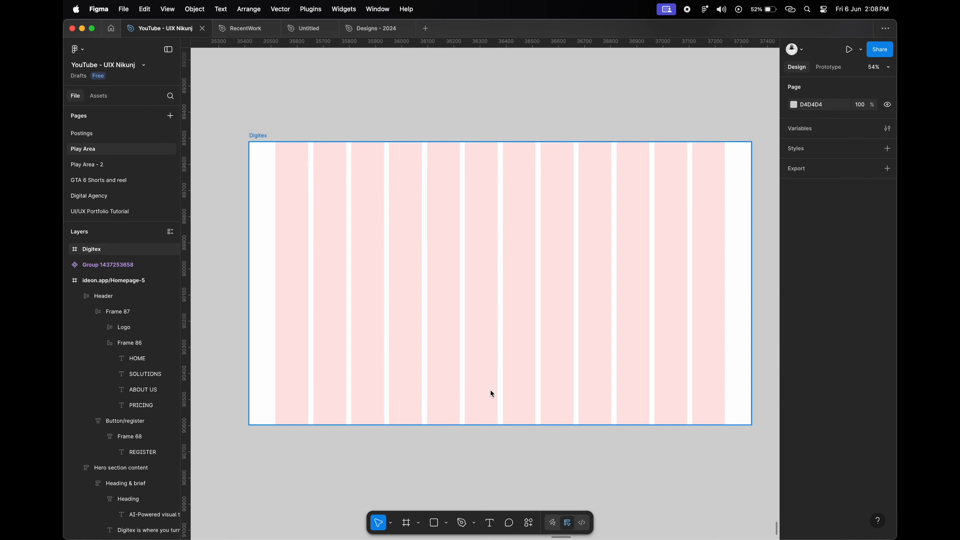
pyautogui.click(491, 522)
pyautogui.click(294, 200)
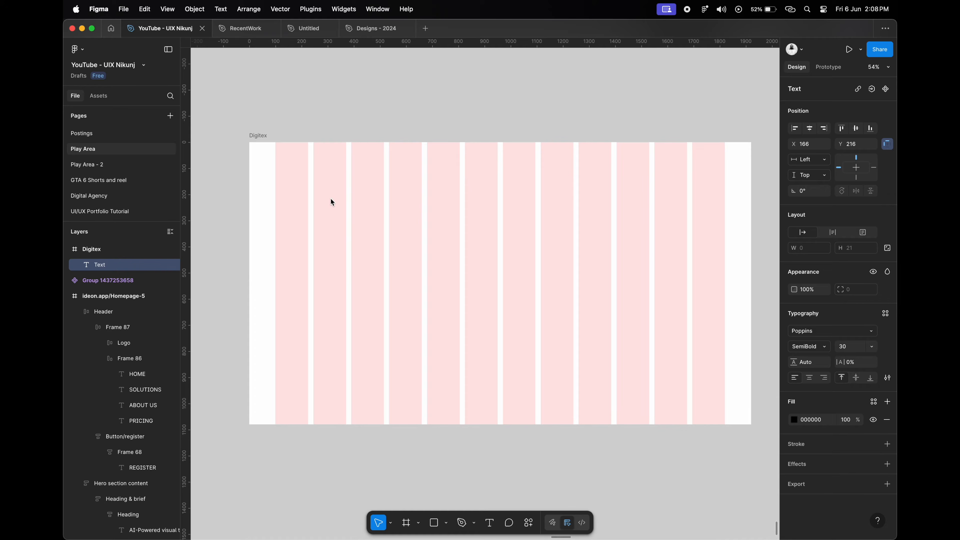
pyautogui.write('Digitex')
pyautogui.press('Escape')
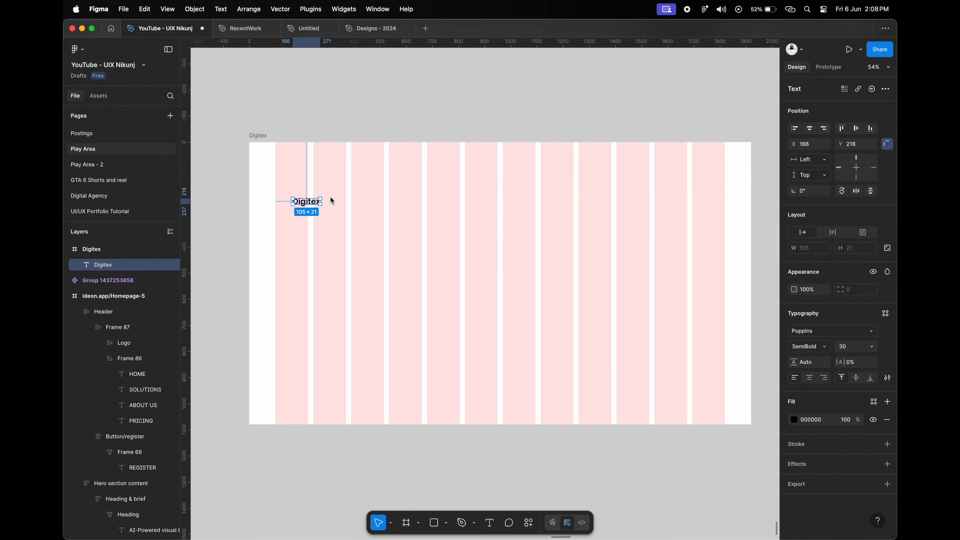
# Move the Digitex text to the left edge of the first column at about X 100, Y 96, and set its fill to 0E8EFE.
pyautogui.scroll(5, 279, 185)
pyautogui.moveTo(329, 221); pyautogui.dragTo(290, 163)
pyautogui.scroll(-3, 349, 196)
pyautogui.click(313, 189)
pyautogui.click(276, 174)
pyautogui.scroll(6, 276, 175)
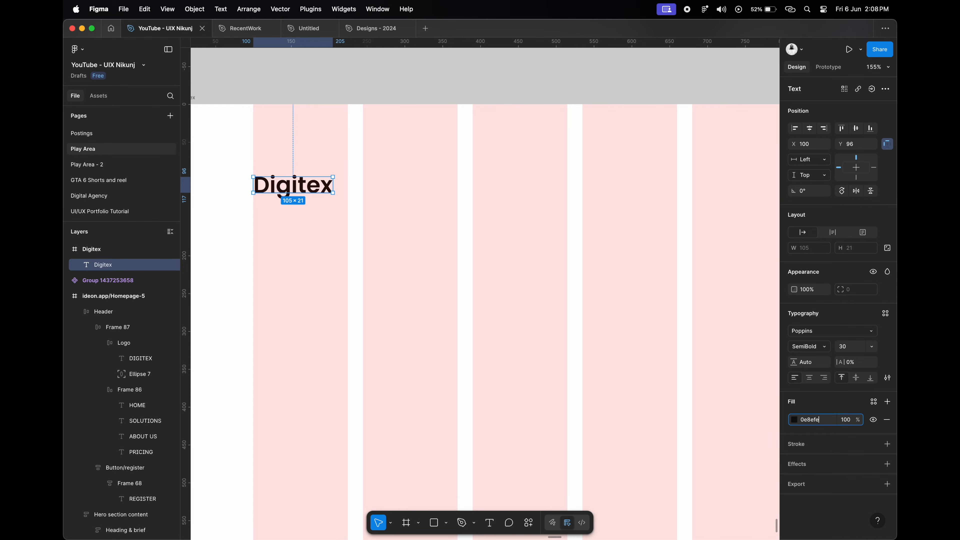
pyautogui.press('Return')
pyautogui.click(521, 360)
# Wrap the Digitex logo text in an auto layout frame and set its X position to 100.
pyautogui.click(320, 192)
pyautogui.hotkey('shift', 'a')
pyautogui.scroll(-2, 388, 190)
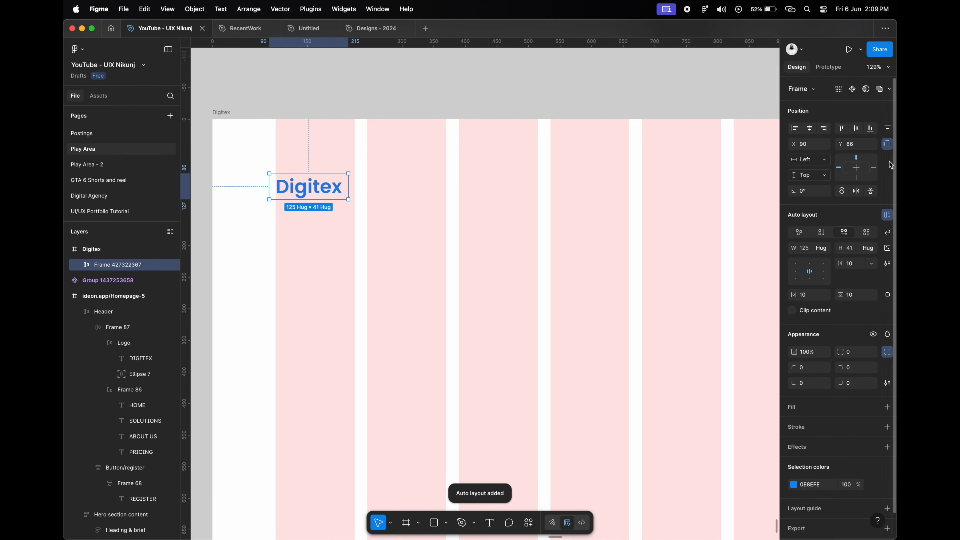
pyautogui.write('100')
pyautogui.press('Tab')
pyautogui.click(409, 191)
pyautogui.click(337, 196)
pyautogui.hscroll(1, 378, 212)
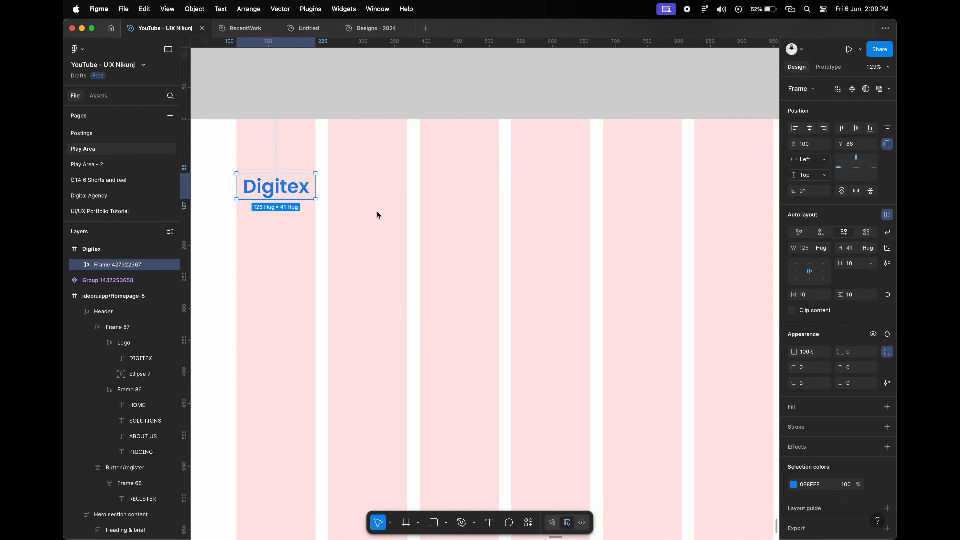
# Add the text "Home" to the right of the Digitex logo.
pyautogui.press('t')
pyautogui.click(374, 195)
pyautogui.write('Home')
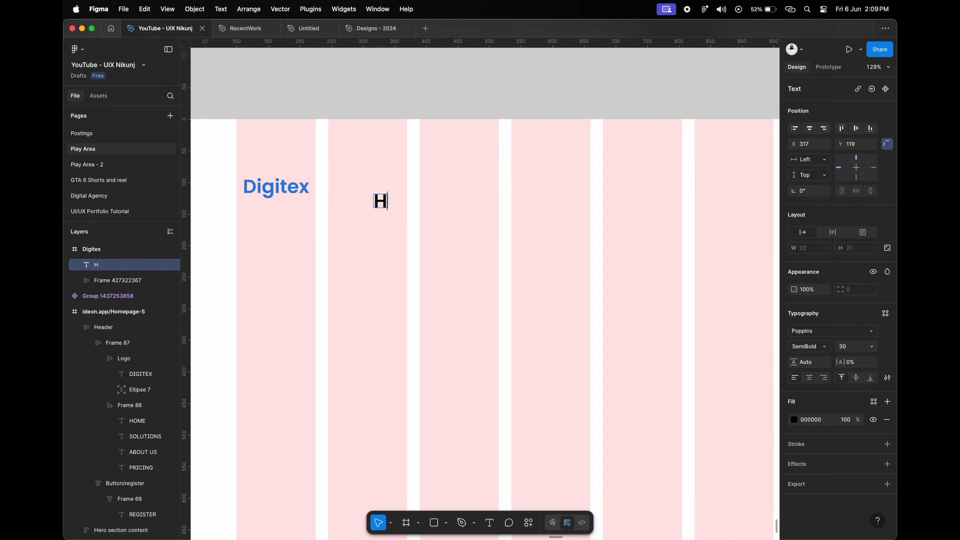
pyautogui.press('Escape')
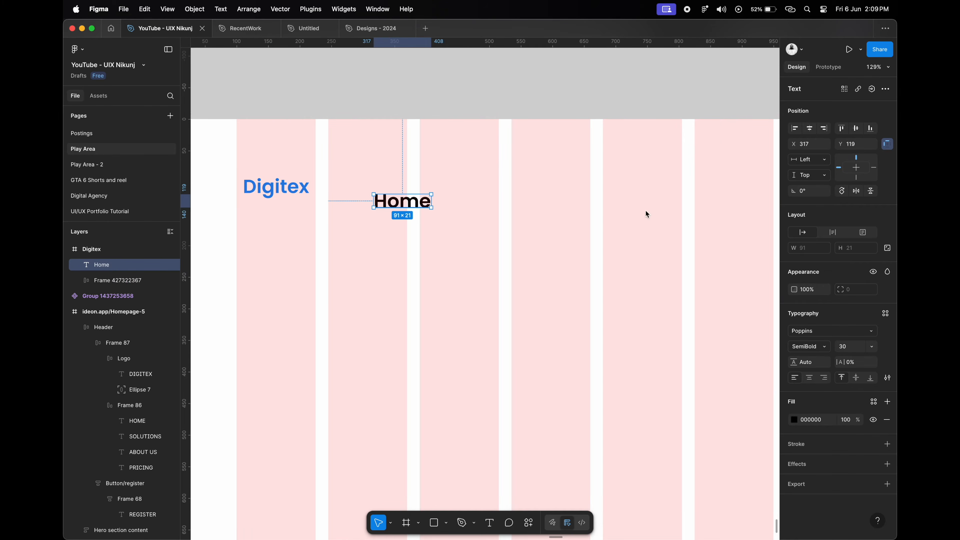
# Change the Home text's font to Bai Jamjuree.
pyautogui.click(813, 332)
pyautogui.write('bai')
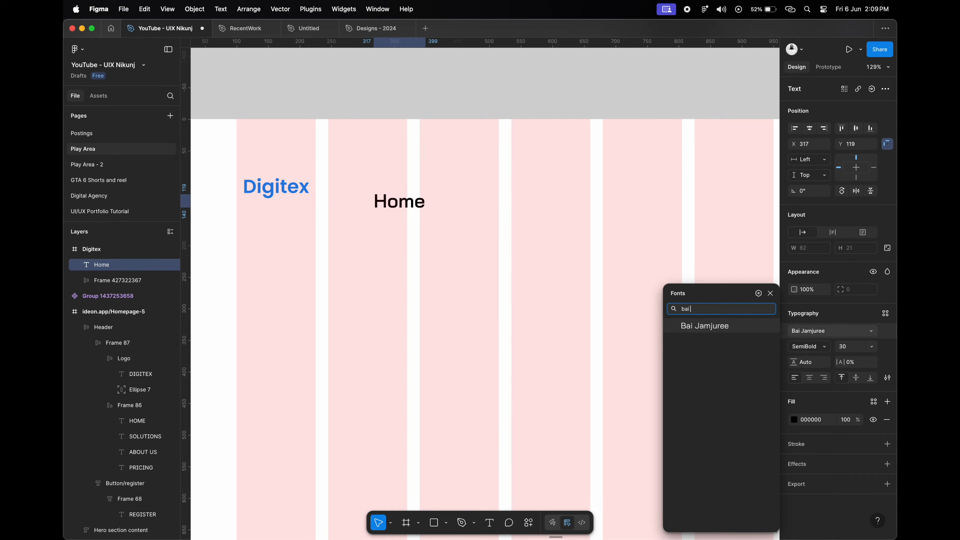
pyautogui.press('Return')
pyautogui.click(419, 219)
pyautogui.click(414, 205)
pyautogui.scroll(-2, 436, 230)
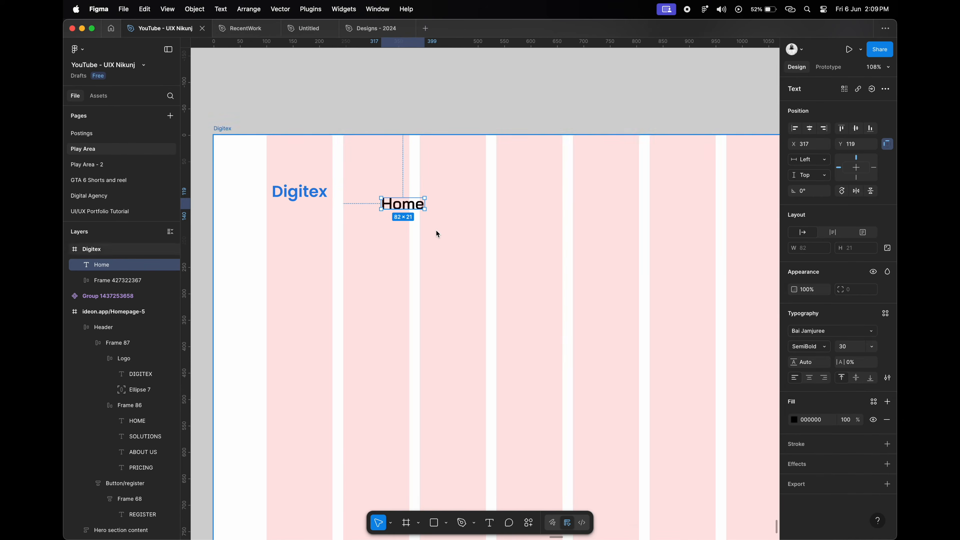
pyautogui.scroll(2, 435, 230)
# Set the Home text to Medium weight at size 18 and move it level with the logo, at about X 321, Y 104.
pyautogui.click(817, 348)
pyautogui.click(812, 331)
pyautogui.click(851, 347)
pyautogui.write('16')
pyautogui.press('Tab')
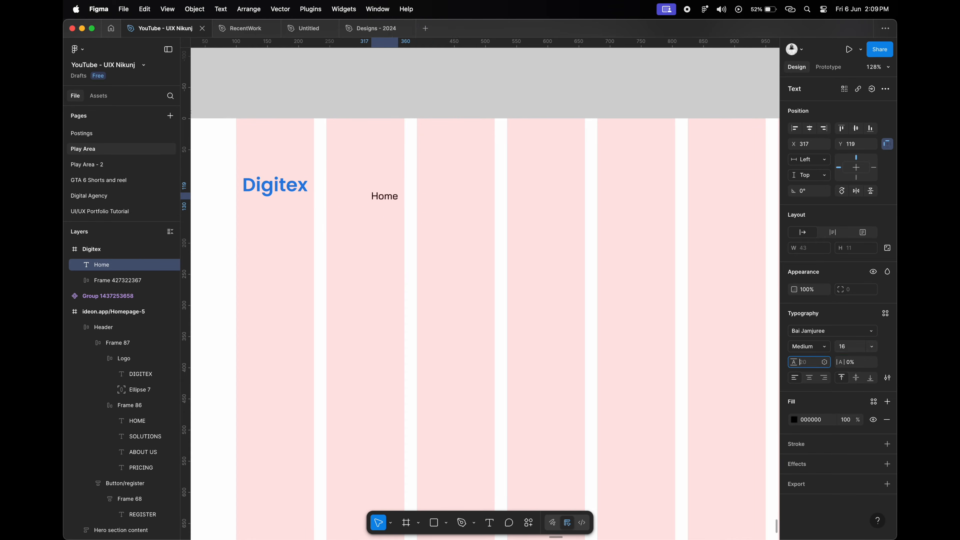
pyautogui.click(850, 346)
pyautogui.write('18')
pyautogui.press('Tab')
pyautogui.click(422, 220)
pyautogui.moveTo(389, 199); pyautogui.dragTo(391, 190)
pyautogui.scroll(-2, 385, 202)
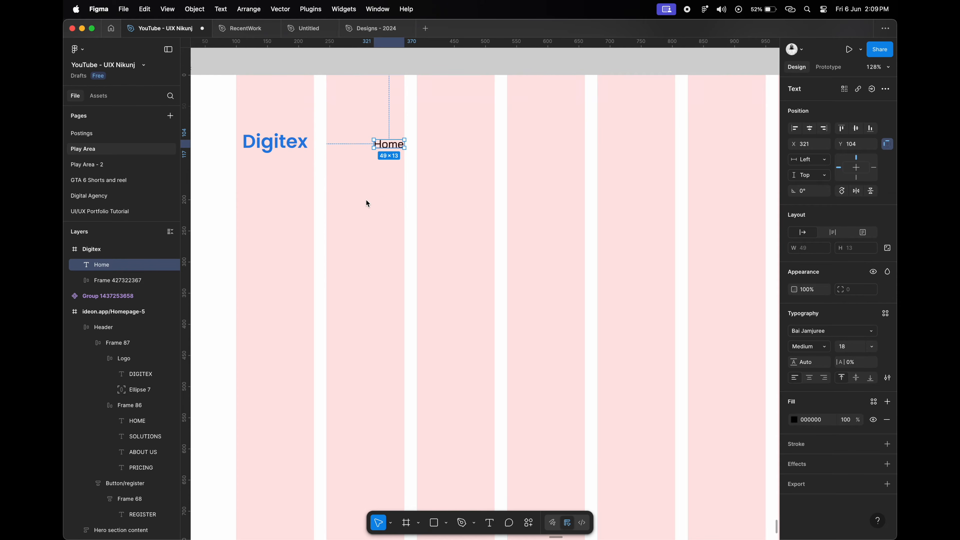
# Change the Digitex frame's fill to black, 000000.
pyautogui.scroll(-5, 386, 202)
pyautogui.hscroll(-2, 380, 171)
pyautogui.scroll(3, 393, 194)
pyautogui.click(240, 127)
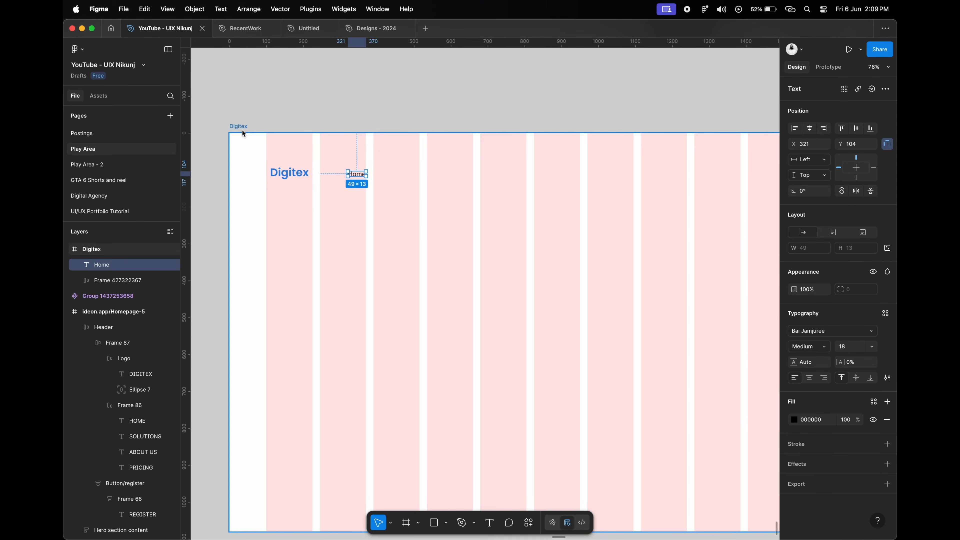
pyautogui.click(794, 380)
pyautogui.moveTo(736, 383); pyautogui.dragTo(670, 416)
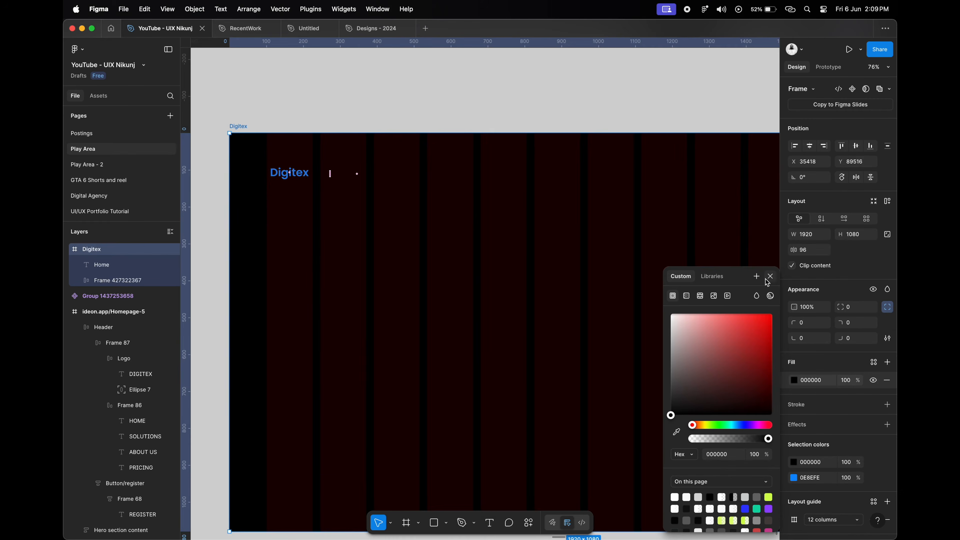
pyautogui.click(770, 277)
# Set the Home text's fill to FFFFFF.
pyautogui.click(350, 181)
pyautogui.click(350, 177)
pyautogui.click(811, 422)
pyautogui.write('FFFFFF')
pyautogui.press('Tab')
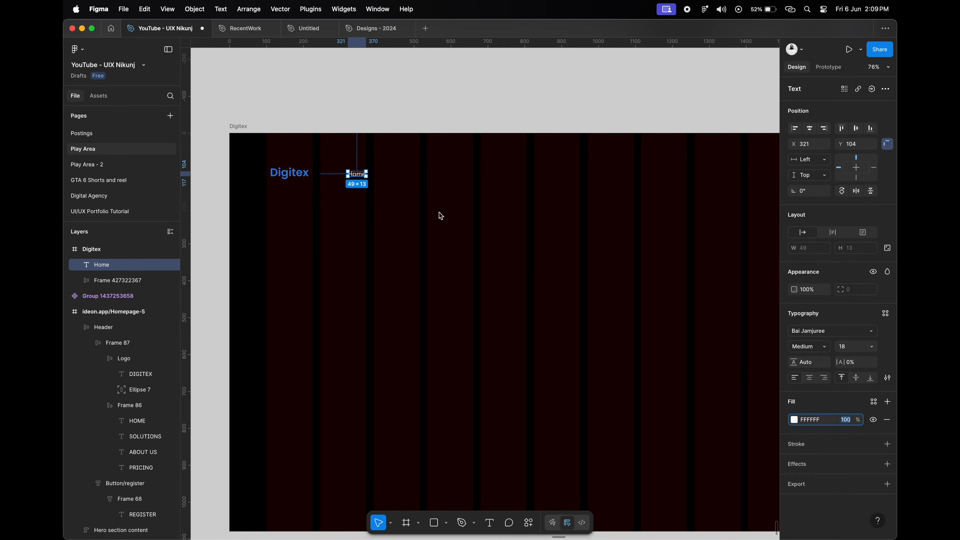
pyautogui.click(532, 265)
# Duplicate the Home text to its right at about X 394 and change the copy's wording to SOLUTIONS.
pyautogui.scroll(4, 357, 177)
pyautogui.click(357, 177)
pyautogui.scroll(5, 358, 177)
pyautogui.moveTo(359, 178); pyautogui.dragTo(445, 179)
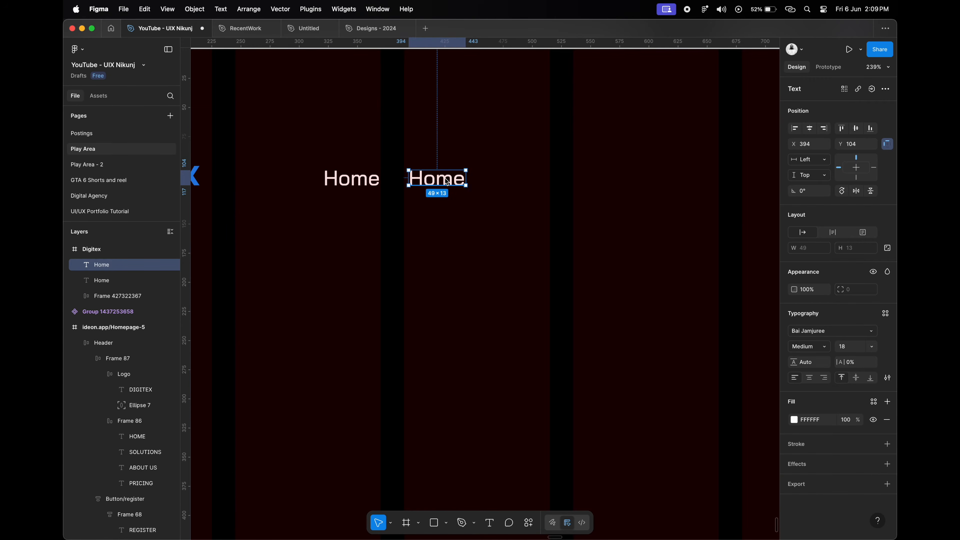
pyautogui.doubleClick(445, 180)
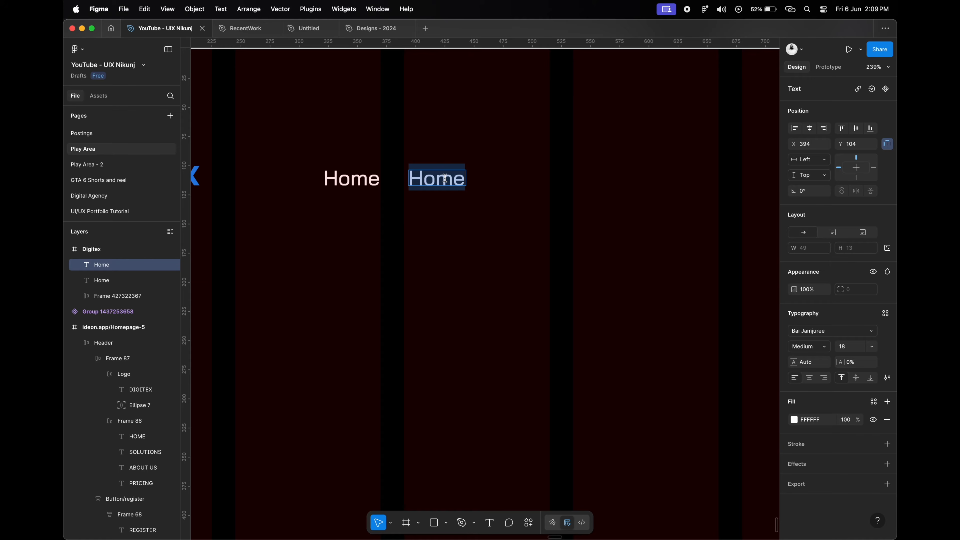
pyautogui.write('SOLUTIONALS')
pyautogui.press('BackSpace')
pyautogui.press('BackSpace')
pyautogui.press('BackSpace')
pyautogui.press('BackSpace')
pyautogui.write('NS')
# Change the first label to HOME and group it with SOLUTIONS in a horizontal auto layout.
pyautogui.doubleClick(342, 177)
pyautogui.write('HOME')
pyautogui.press('Escape')
pyautogui.moveTo(468, 198); pyautogui.dragTo(368, 177)
pyautogui.hotkey('shift', 'a')
pyautogui.scroll(-2, 434, 213)
pyautogui.hscroll(-2, 434, 213)
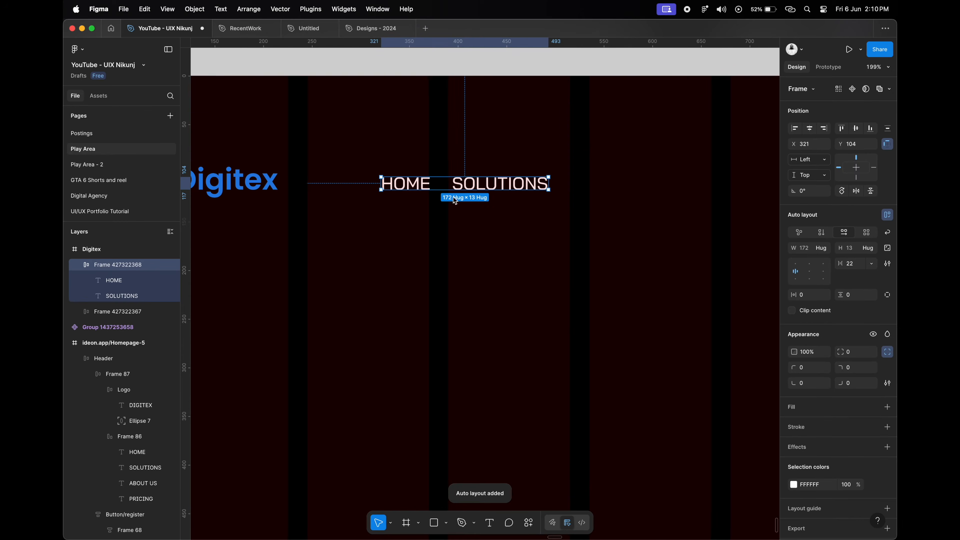
# Duplicate the SOLUTIONS label inside the auto layout and change the copy to ABOUT US.
pyautogui.click(522, 184)
pyautogui.press('super+d')
pyautogui.hscroll(5, 510, 183)
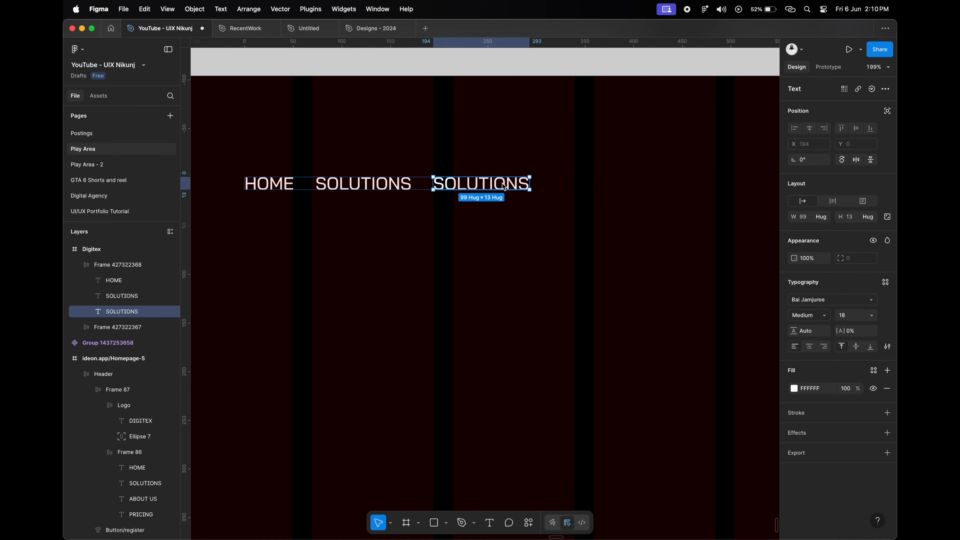
pyautogui.write('ABOUT US')
pyautogui.press('Escape')
# Duplicate the ABOUT US label inside the auto layout and change the copy to PRICING.
pyautogui.click(401, 186)
pyautogui.click(469, 186)
pyautogui.press('super+d')
pyautogui.doubleClick(579, 189)
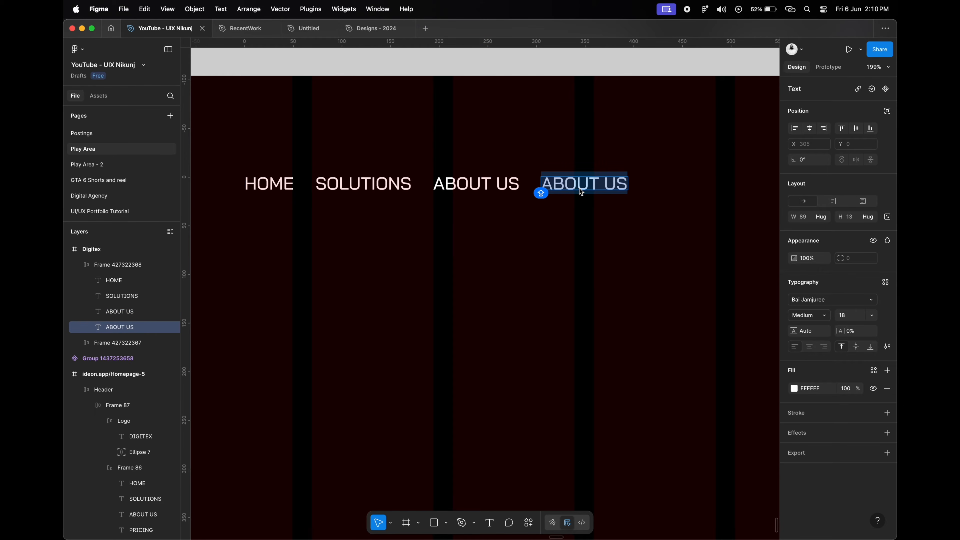
pyautogui.write('PRICING')
pyautogui.press('Escape')
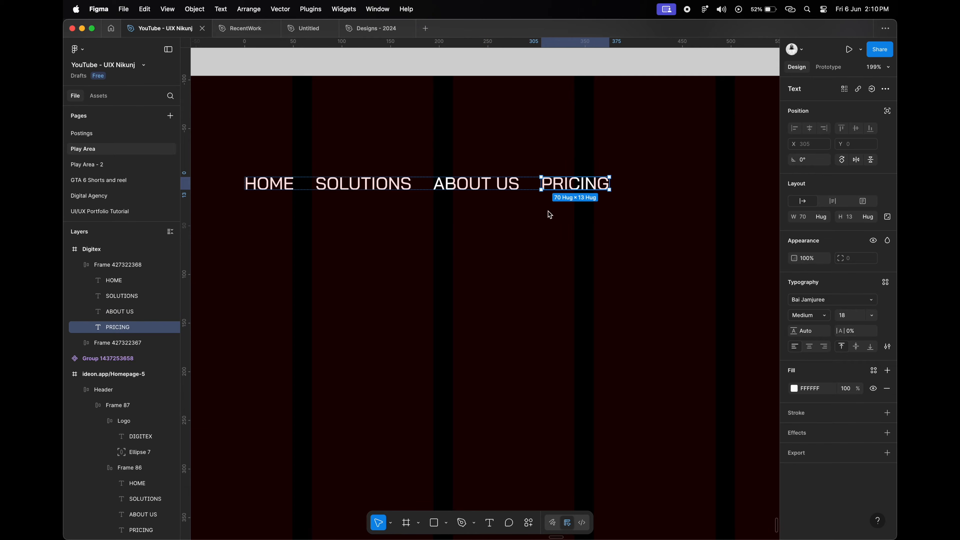
# Set the spacing between the items of the navigation links' auto layout to 60.
pyautogui.click(548, 211)
pyautogui.click(513, 191)
pyautogui.scroll(-3, 511, 199)
pyautogui.click(856, 266)
pyautogui.write('60')
pyautogui.press('Return')
# Try to wrap the logo and the navigation links together in one shared auto layout.
pyautogui.keyDown('shift'); pyautogui.click(249, 190); pyautogui.keyUp('shift')
pyautogui.hotkey('shift', 'a')
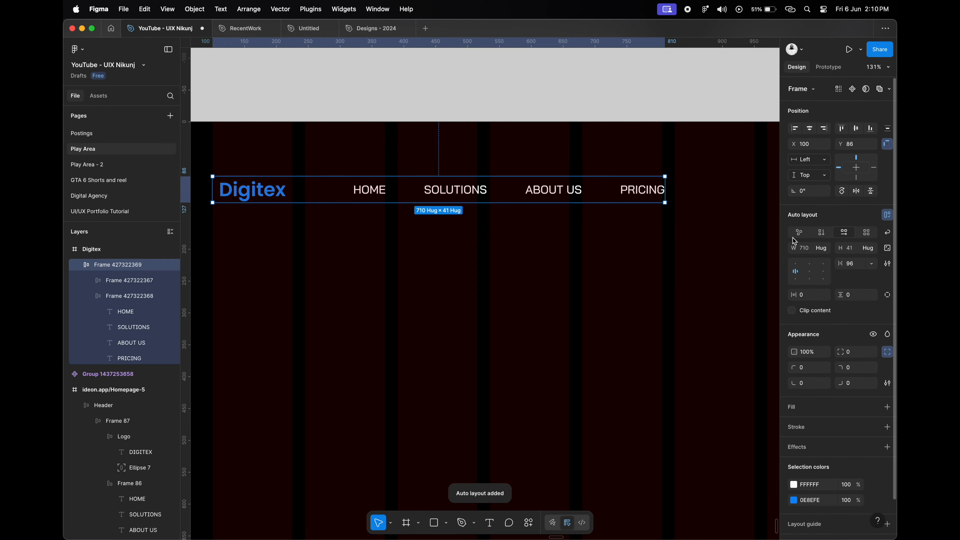
pyautogui.hscroll(1, 507, 197)
pyautogui.press('super+z')
# Duplicate the PRICING label out of the navigation row to about X 1045, Y 100, and change the copy to REGISTER.
pyautogui.click(477, 206)
pyautogui.click(471, 191)
pyautogui.scroll(-1, 467, 212)
pyautogui.scroll(-3, 464, 210)
pyautogui.hscroll(3, 462, 204)
pyautogui.scroll(2, 416, 198)
pyautogui.doubleClick(409, 194)
pyautogui.moveTo(410, 194); pyautogui.dragTo(560, 194)
pyautogui.scroll(3, 558, 195)
pyautogui.doubleClick(557, 197)
pyautogui.write('REGISTER')
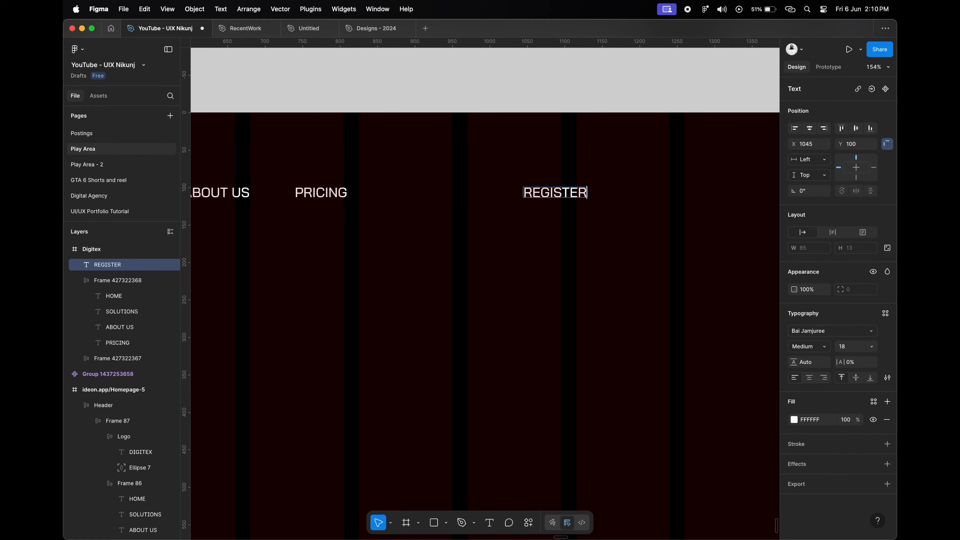
# Wrap the REGISTER label in its own auto layout and give that frame a solid fill.
pyautogui.press('Escape')
pyautogui.hotkey('shift', 'a')
pyautogui.click(888, 406)
pyautogui.click(794, 425)
pyautogui.click(739, 454)
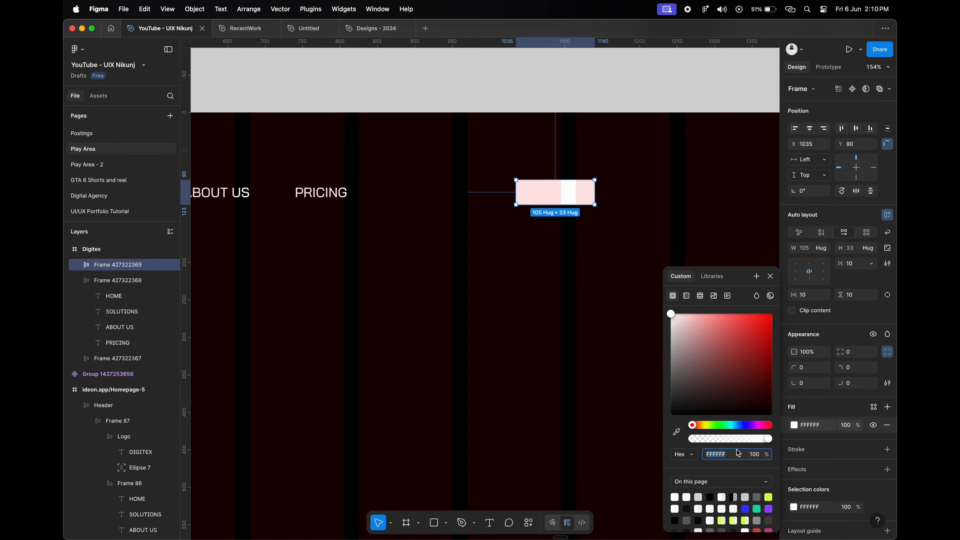
# Copy the Digitex logo's fill color 0E8EFE onto the REGISTER button frame.
pyautogui.scroll(-2, 588, 310)
pyautogui.hscroll(-6, 587, 311)
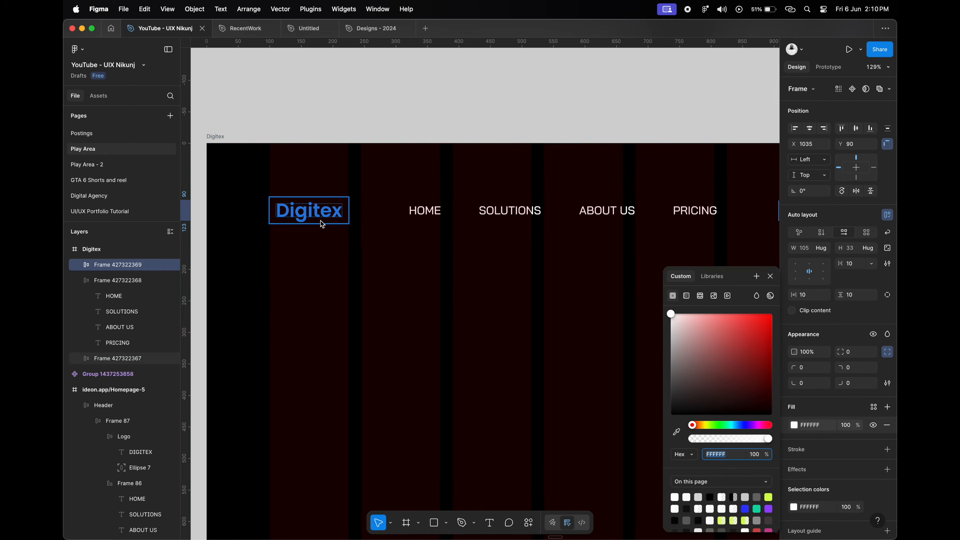
pyautogui.click(317, 215)
pyautogui.click(812, 388)
pyautogui.hscroll(12, 630, 368)
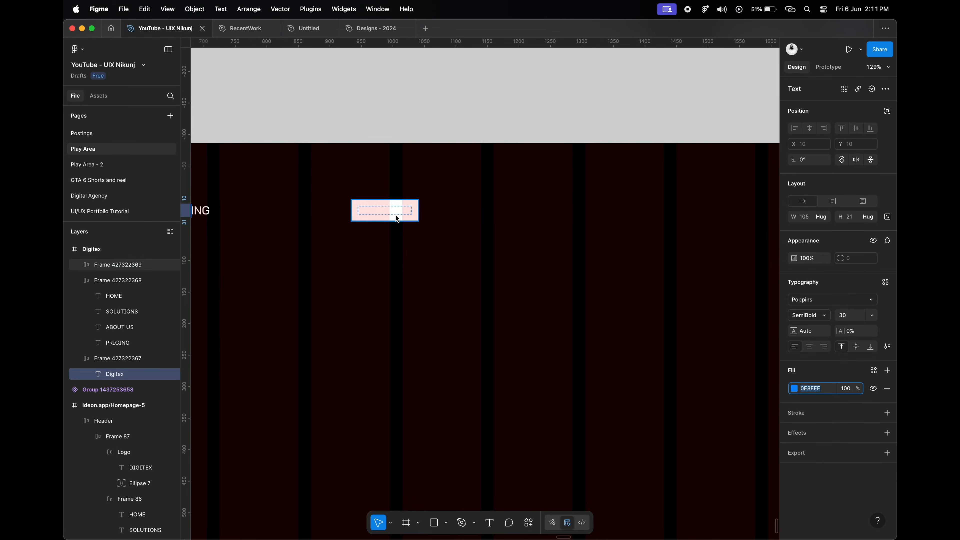
pyautogui.click(396, 216)
pyautogui.click(812, 429)
pyautogui.press('Return')
# Set the REGISTER button's horizontal padding to 30.
pyautogui.click(388, 227)
pyautogui.scroll(5, 388, 226)
pyautogui.hscroll(-2, 388, 226)
pyautogui.click(483, 217)
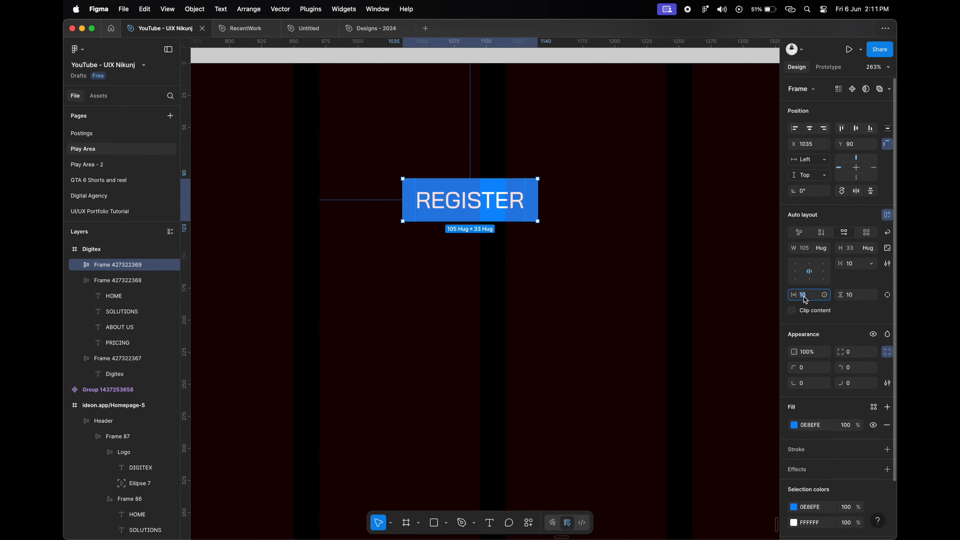
pyautogui.write('30')
pyautogui.press('Tab')
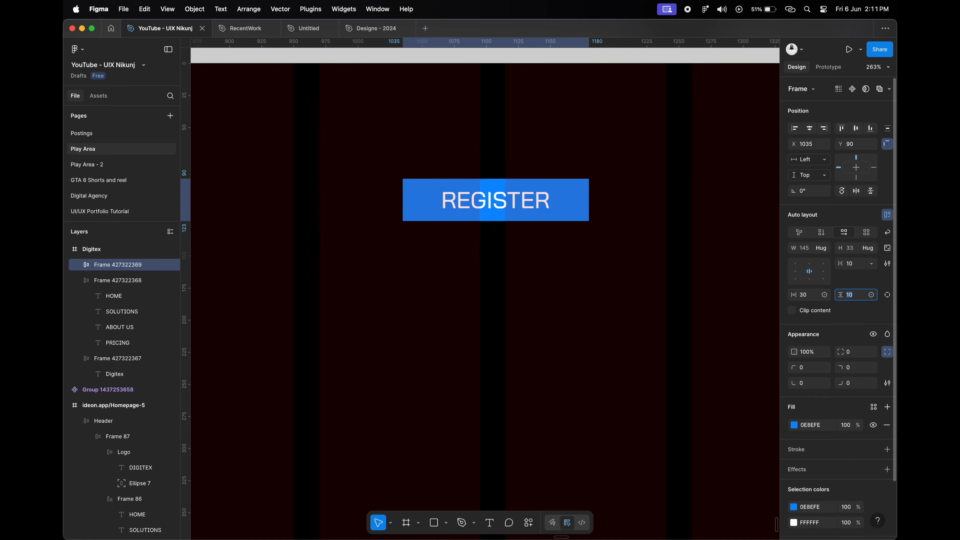
# Set the REGISTER button's vertical padding to 20.
pyautogui.write('19')
pyautogui.press('Tab')
pyautogui.scroll(-3, 519, 227)
pyautogui.scroll(-1, 498, 236)
pyautogui.click(851, 295)
pyautogui.press('Up')
pyautogui.click(524, 232)
pyautogui.click(500, 212)
pyautogui.scroll(-2, 503, 216)
pyautogui.hscroll(-2, 507, 225)
pyautogui.scroll(2, 505, 223)
pyautogui.doubleClick(559, 195)
pyautogui.click(596, 219)
pyautogui.click(596, 214)
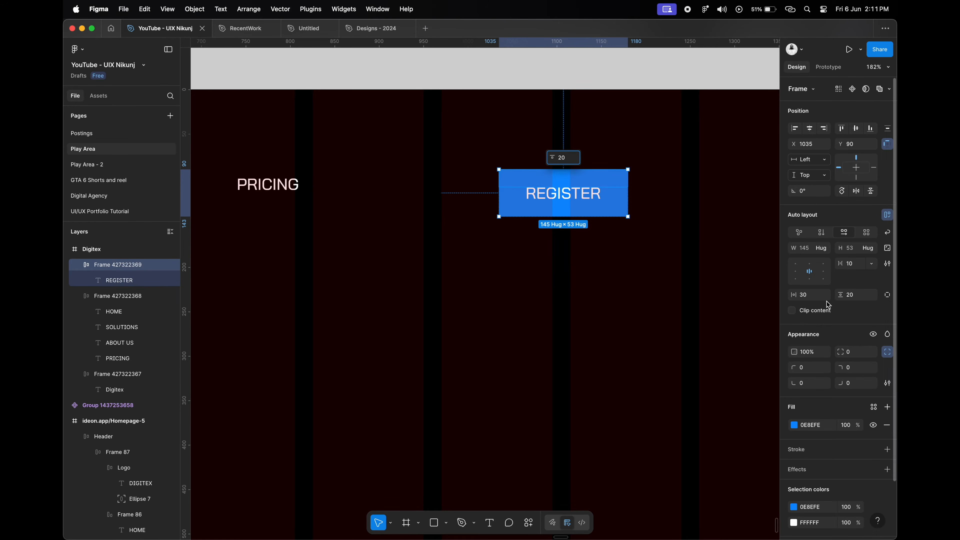
# Choose the font weight of the REGISTER label and round the corners of its button.
pyautogui.click(570, 196)
pyautogui.click(816, 315)
pyautogui.click(817, 328)
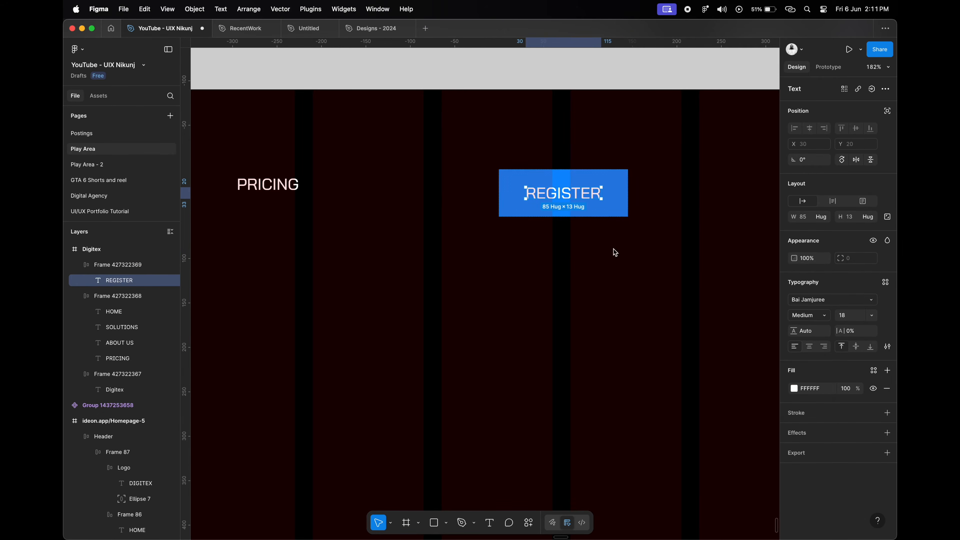
pyautogui.press('Escape')
pyautogui.scroll(-5, 614, 250)
pyautogui.press('Escape')
pyautogui.hscroll(-3, 545, 158)
# Wrap the logo, the navigation links and the REGISTER button together in one header auto layout.
pyautogui.click(444, 186)
pyautogui.keyDown('shift'); pyautogui.click(242, 180); pyautogui.keyUp('shift')
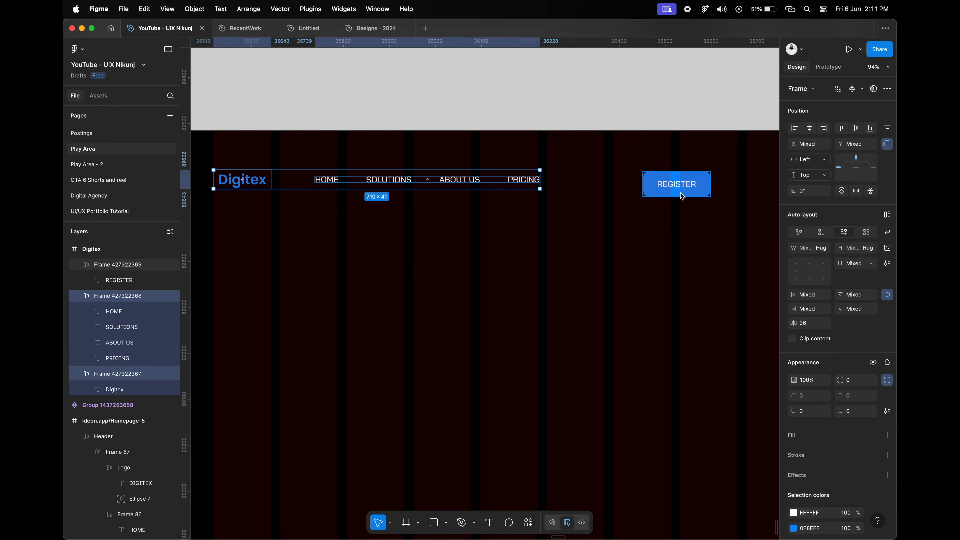
pyautogui.keyDown('shift'); pyautogui.click(681, 193); pyautogui.keyUp('shift')
pyautogui.hotkey('shift', 'a')
# Nest the logo and the navigation links in an inner auto layout with a spacing of 60.
pyautogui.click(456, 186)
pyautogui.keyDown('shift'); pyautogui.click(263, 189); pyautogui.keyUp('shift')
pyautogui.hotkey('shift', 'a')
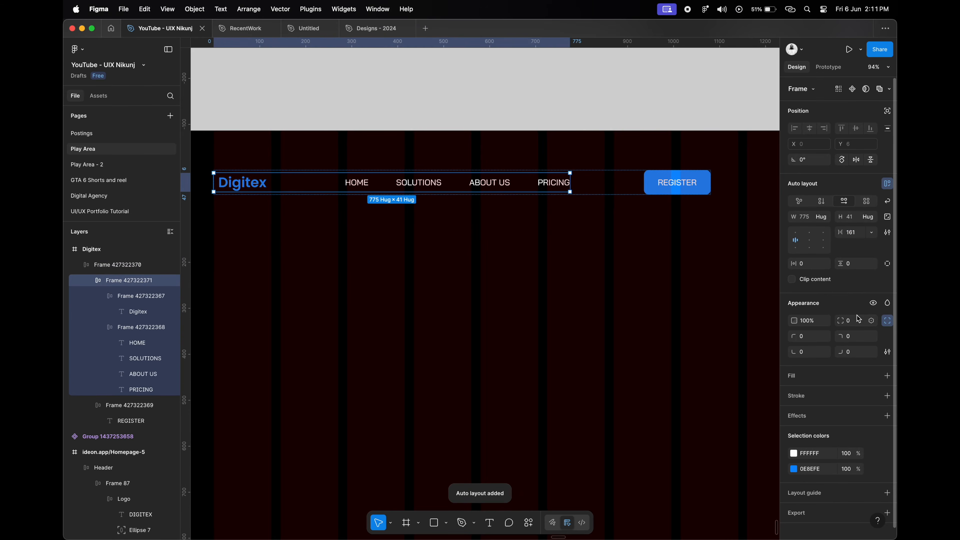
pyautogui.write('60')
pyautogui.press('Return')
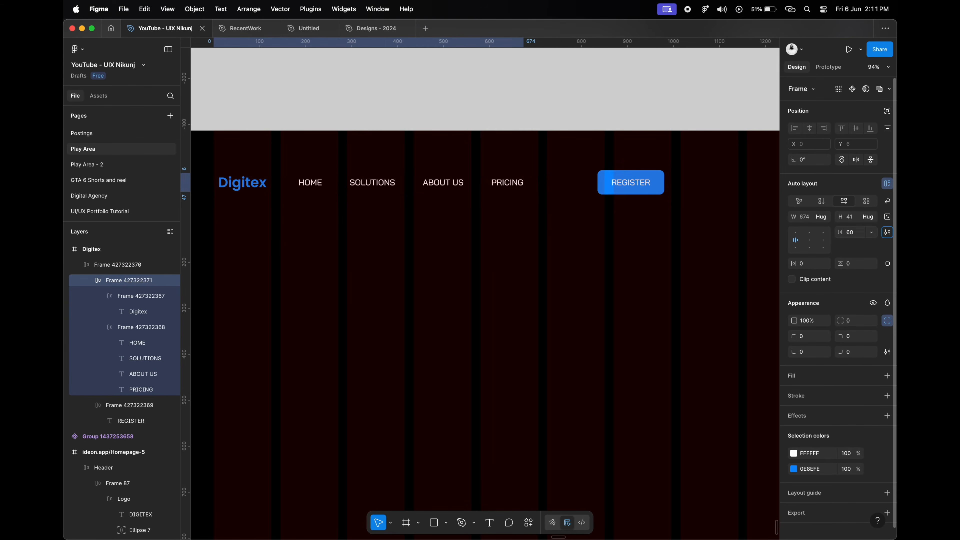
# Set the spacing between the items of the whole header's auto layout to Auto.
pyautogui.click(567, 193)
pyautogui.scroll(-4, 468, 198)
pyautogui.click(856, 267)
pyautogui.write('auto')
pyautogui.press('Return')
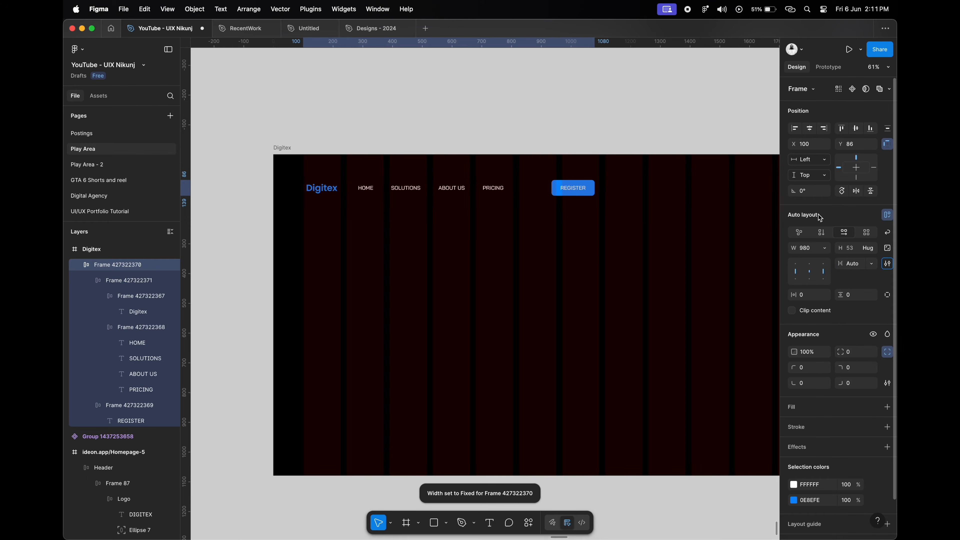
# Set the header's width to 1920 and align it to the horizontal center and top edge of the Digitex frame.
pyautogui.hscroll(2, 529, 189)
pyautogui.moveTo(517, 188); pyautogui.dragTo(767, 188)
pyautogui.click(809, 248)
pyautogui.write('1920')
pyautogui.press('Return')
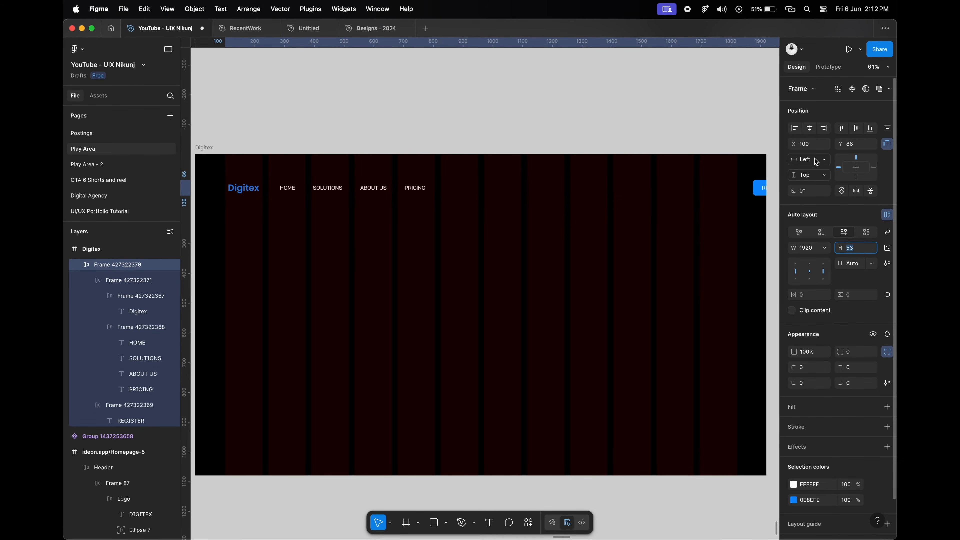
pyautogui.click(810, 128)
pyautogui.click(842, 128)
# Set the header's padding to 100 horizontally and 20 vertically.
pyautogui.hscroll(-2, 391, 182)
pyautogui.hscroll(2, 390, 182)
pyautogui.click(809, 295)
pyautogui.write('100')
pyautogui.press('Tab')
pyautogui.write('20')
pyautogui.press('Tab')
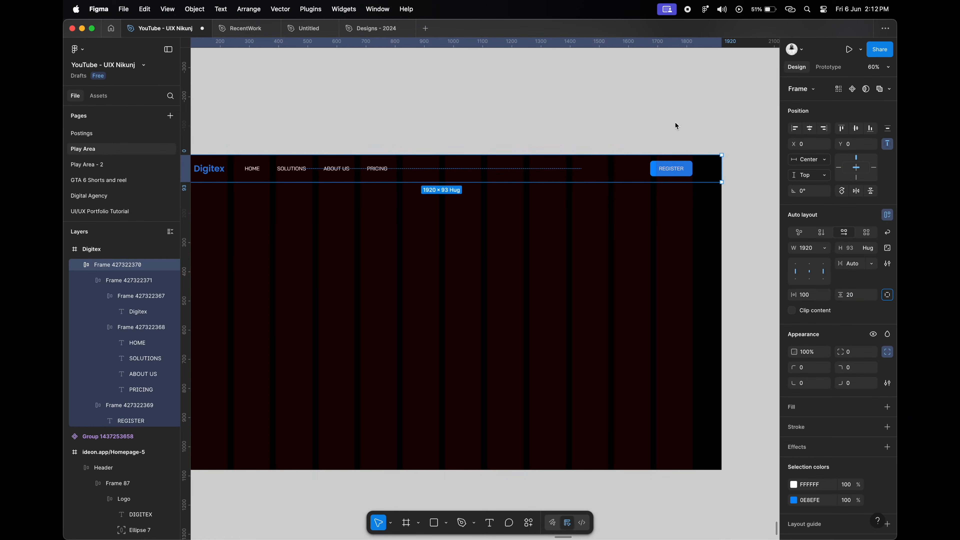
pyautogui.click(675, 124)
pyautogui.hscroll(-2, 382, 175)
pyautogui.scroll(-3, 362, 208)
pyautogui.scroll(-2, 364, 210)
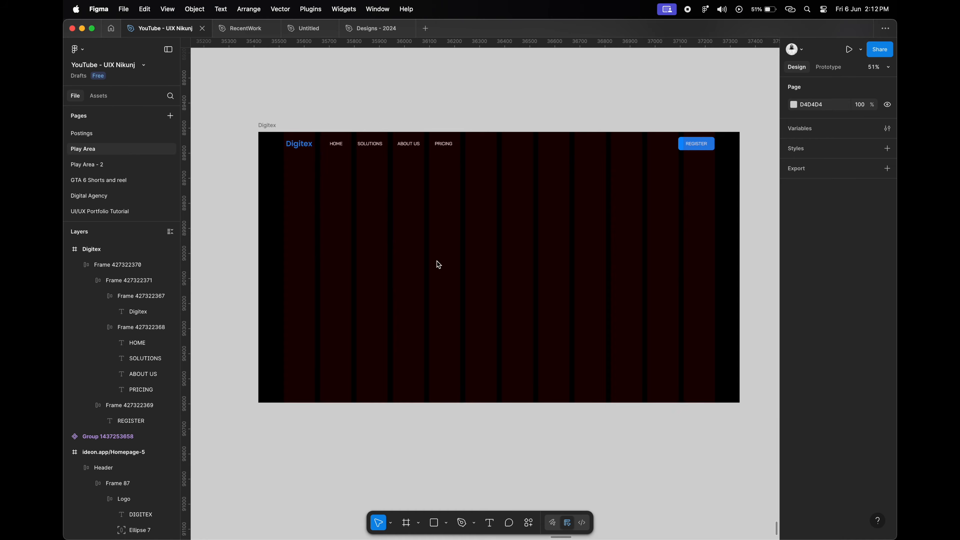
# Add a text at about X 236, Y 425 in the Digitex frame reading AI-POWERED / VISUAL THINKING / PLATFORM on three lines.
pyautogui.scroll(3, 436, 261)
pyautogui.press('t')
pyautogui.click(295, 239)
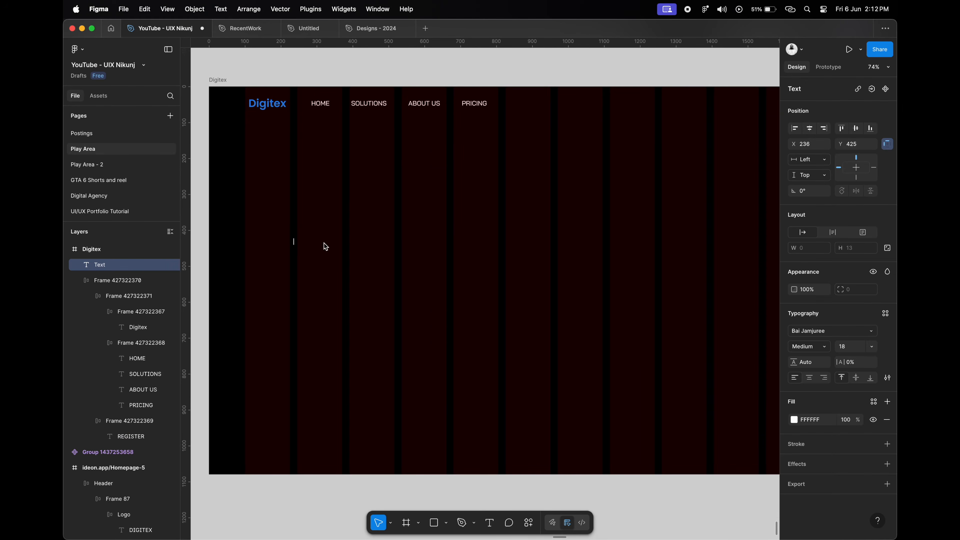
pyautogui.press('capslock')
pyautogui.write('AI-POWERED')
pyautogui.press('Return')
pyautogui.write('VISUAL THINKING PLATFORM')
pyautogui.press('Escape')
# Set the heading's font size to 100 and its position to X 100, Y 314.
pyautogui.click(851, 347)
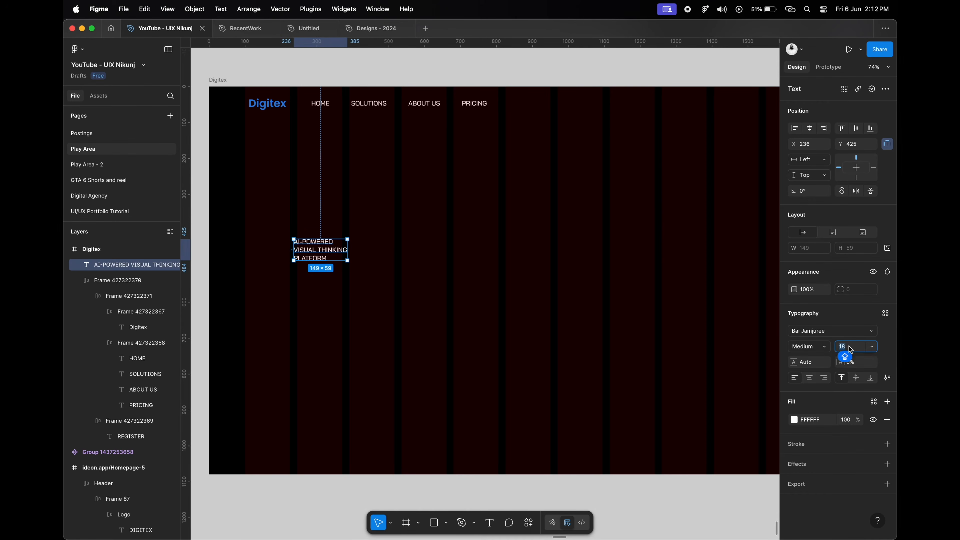
pyautogui.write('100')
pyautogui.press('Return')
pyautogui.click(818, 148)
pyautogui.write('100')
pyautogui.press('Tab')
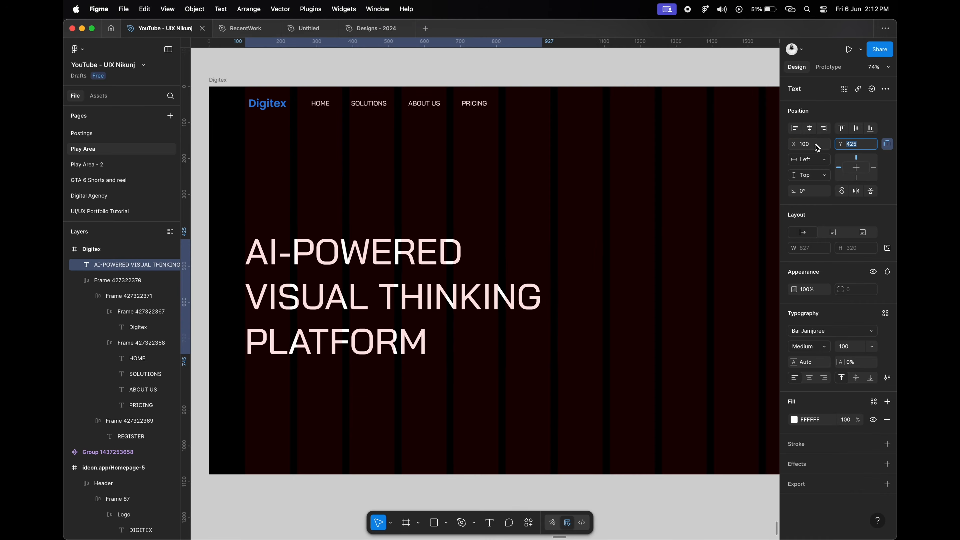
pyautogui.write('314')
pyautogui.press('Return')
# Change the heading's font to Audiowide.
pyautogui.click(829, 336)
pyautogui.write('aud')
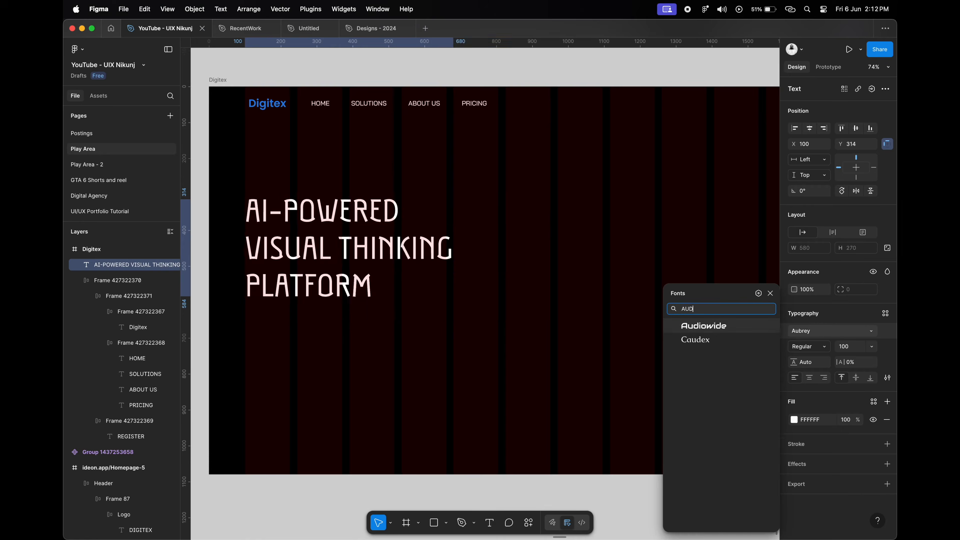
pyautogui.press('Return')
pyautogui.scroll(-3, 489, 173)
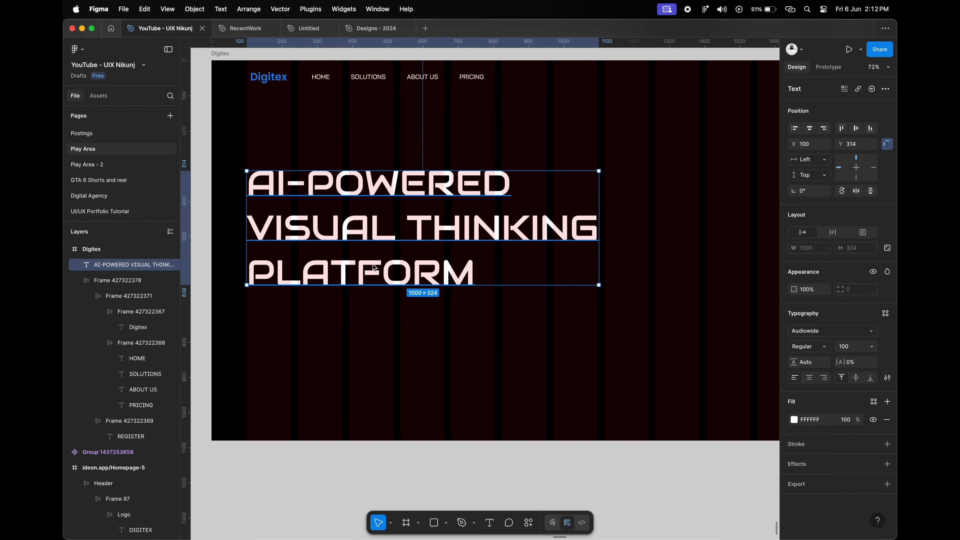
# Duplicate the heading below itself and style the copy in Bai Jamjuree Regular at size 24.
pyautogui.keyDown('alt'); pyautogui.moveTo(379, 267); pyautogui.dragTo(382, 381); pyautogui.keyUp('alt')
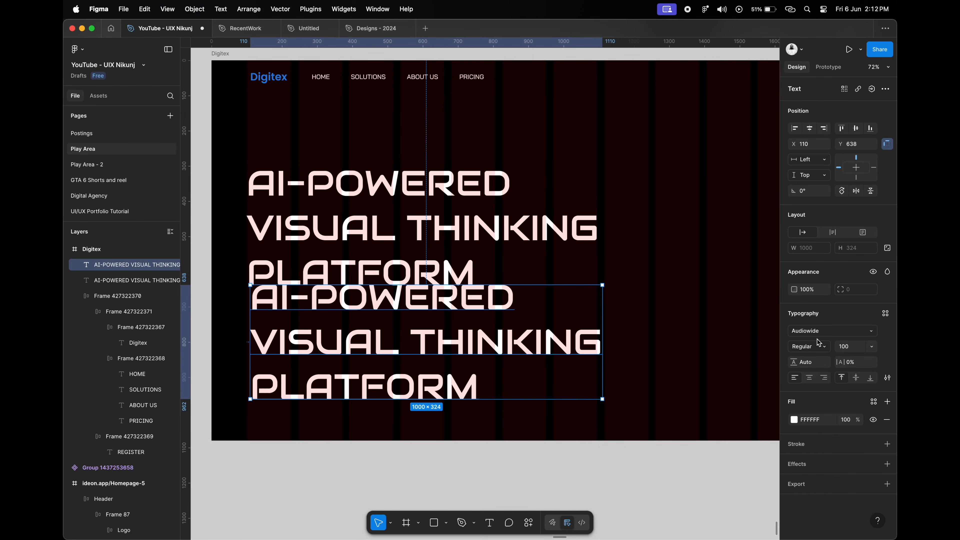
pyautogui.doubleClick(392, 331)
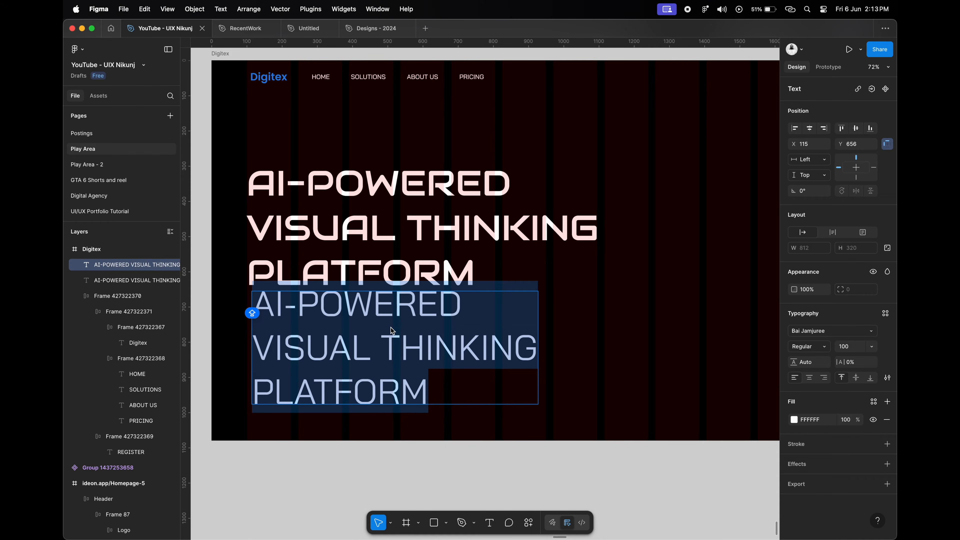
pyautogui.press('Escape')
pyautogui.click(846, 350)
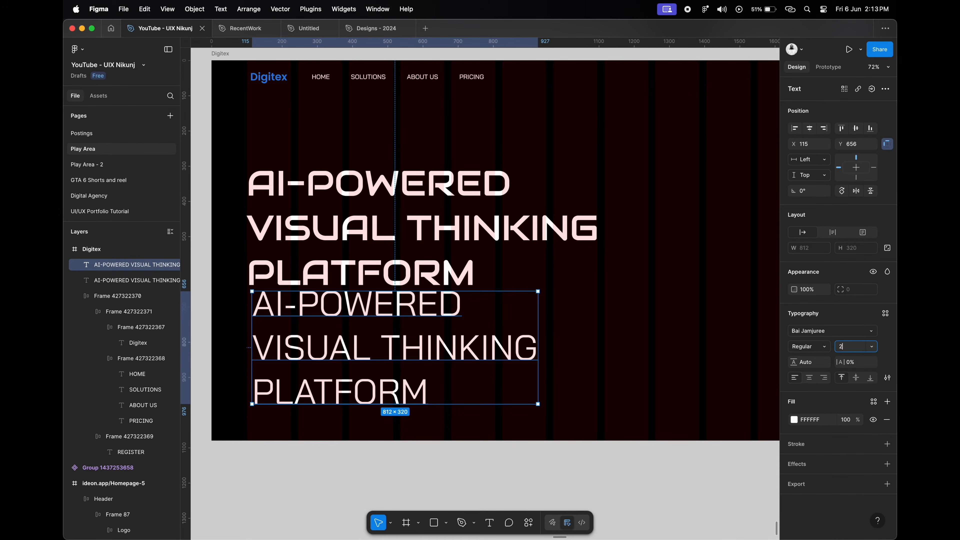
pyautogui.write('24')
pyautogui.press('Return')
# Move the small copy to X 110, Y 677 and change its text to "Digitex is where you turn challenges into opportunities. Business oriented. Data-centric.".
pyautogui.moveTo(281, 309); pyautogui.dragTo(279, 318)
pyautogui.doubleClick(278, 318)
pyautogui.press('Escape')
pyautogui.doubleClick(294, 309)
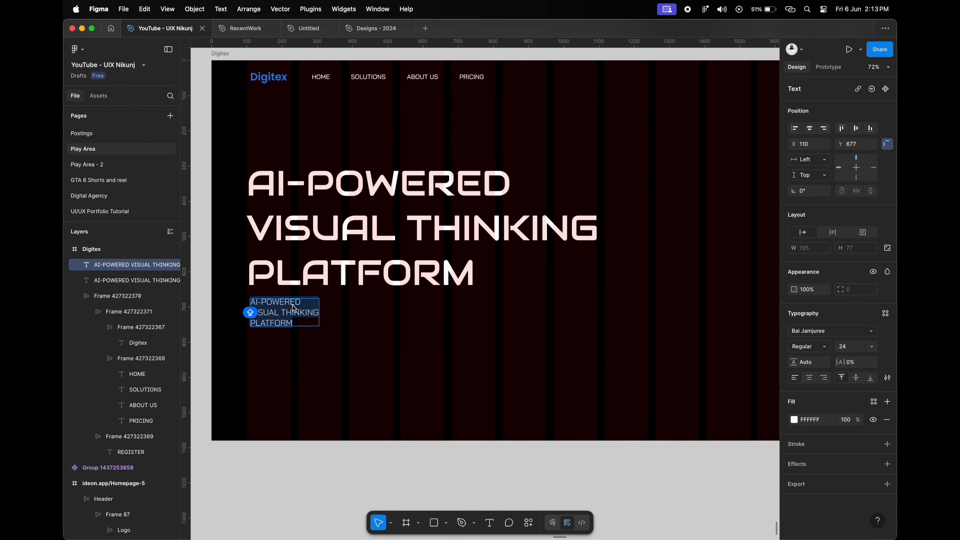
pyautogui.write('DIGIT')
pyautogui.press('BackSpace')
pyautogui.write('text')
pyautogui.write(' is where yi')
pyautogui.write('u turn challenges into opportunities. Business-oriented. Data-centric.')
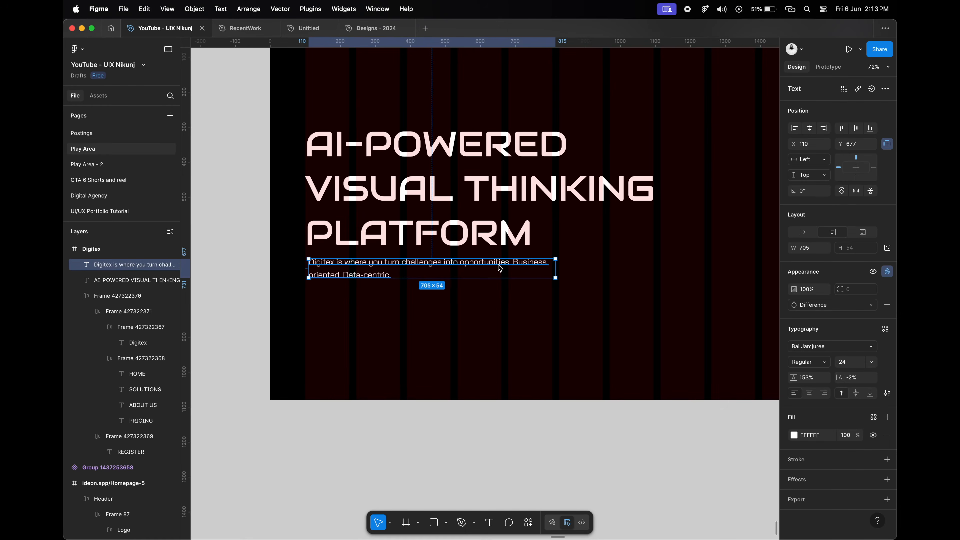
pyautogui.press('Escape')
pyautogui.press('Escape')
# Wrap the heading and the description in a vertical auto layout with a spacing of 80.
pyautogui.click(425, 244)
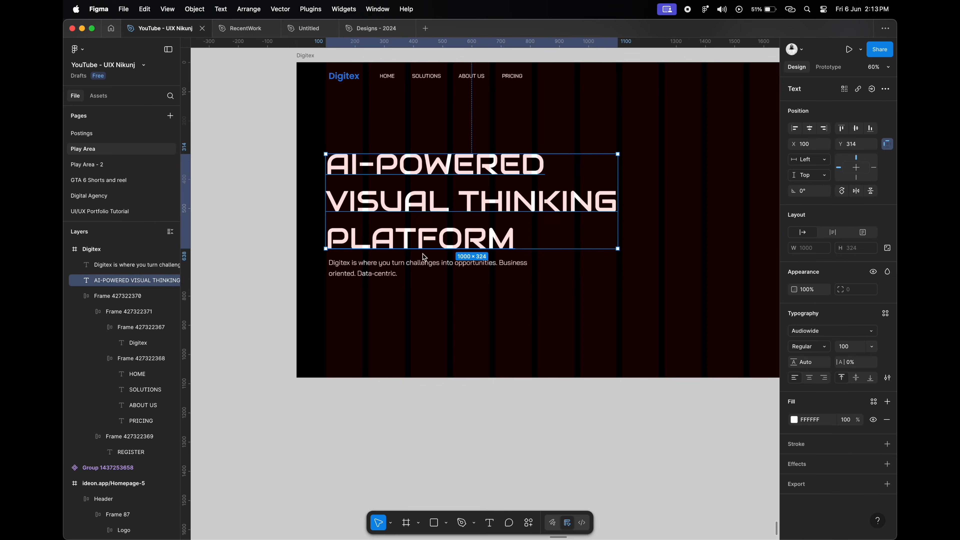
pyautogui.keyDown('shift'); pyautogui.click(409, 268); pyautogui.keyUp('shift')
pyautogui.hotkey('shift', 'a')
pyautogui.click(857, 265)
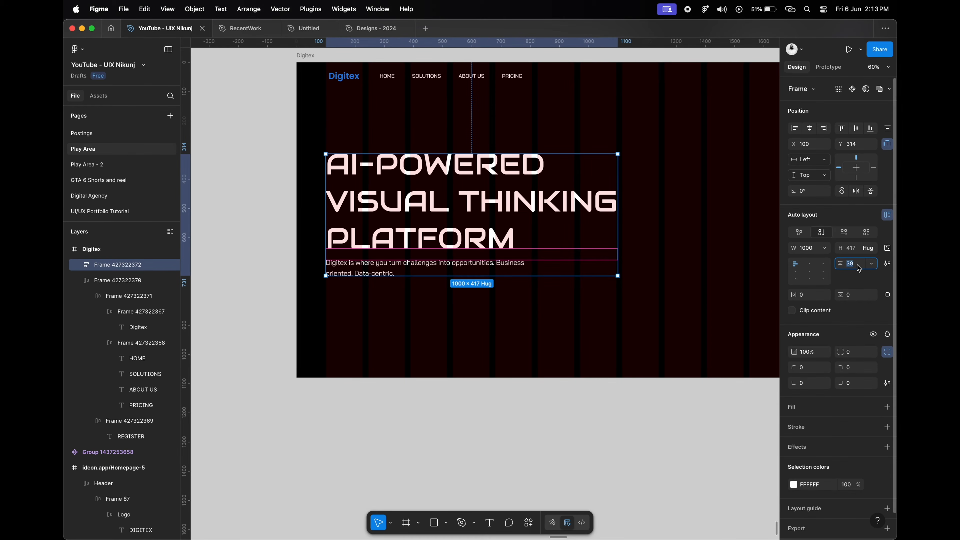
pyautogui.write('80')
# Copy the CTA buttons group from the ideon.app/Homepage-5 design and place it below the description at X 100, Y 811.
pyautogui.scroll(5, 354, 199)
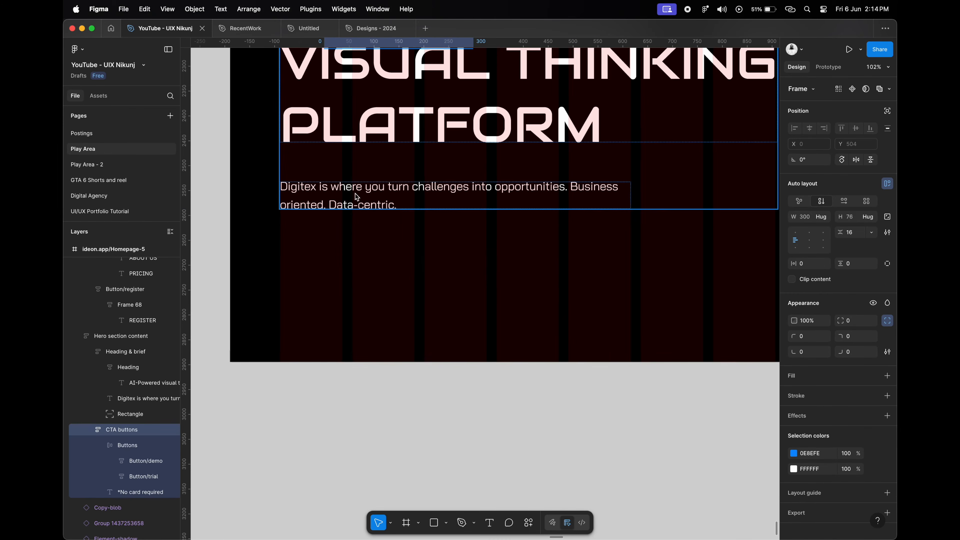
pyautogui.rightClick(347, 238)
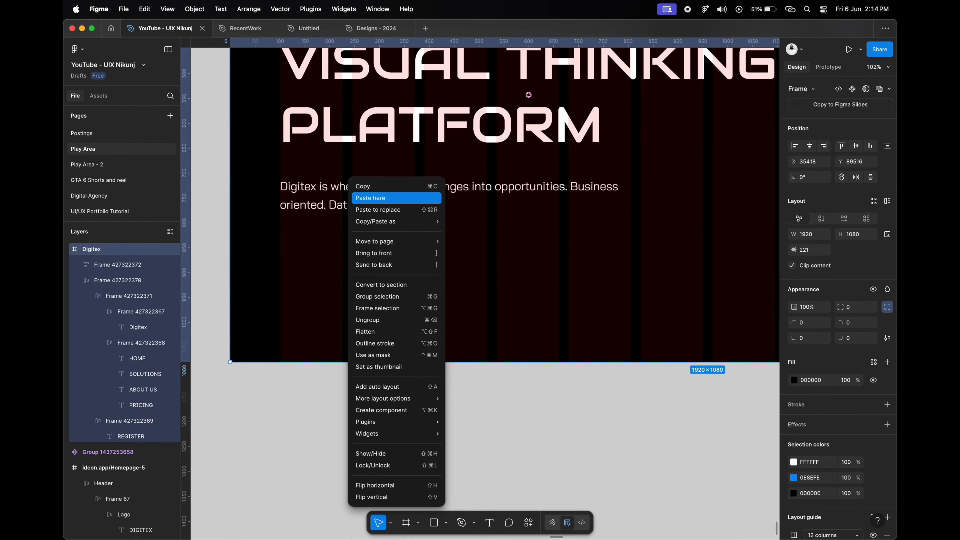
pyautogui.click(375, 199)
pyautogui.moveTo(429, 260); pyautogui.dragTo(366, 252)
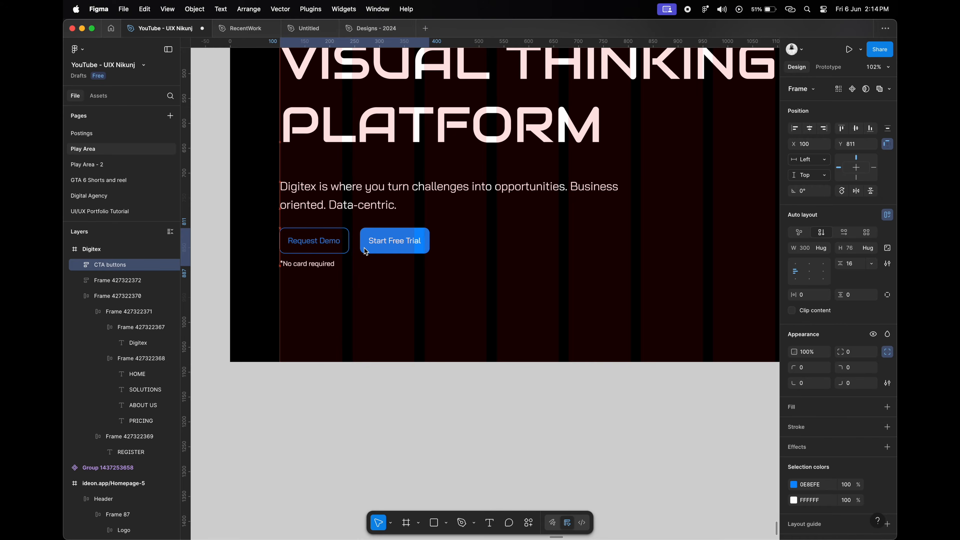
# Wrap the text block and the CTA buttons in a vertical auto layout with a spacing of 58.
pyautogui.hotkey('shift', 'a')
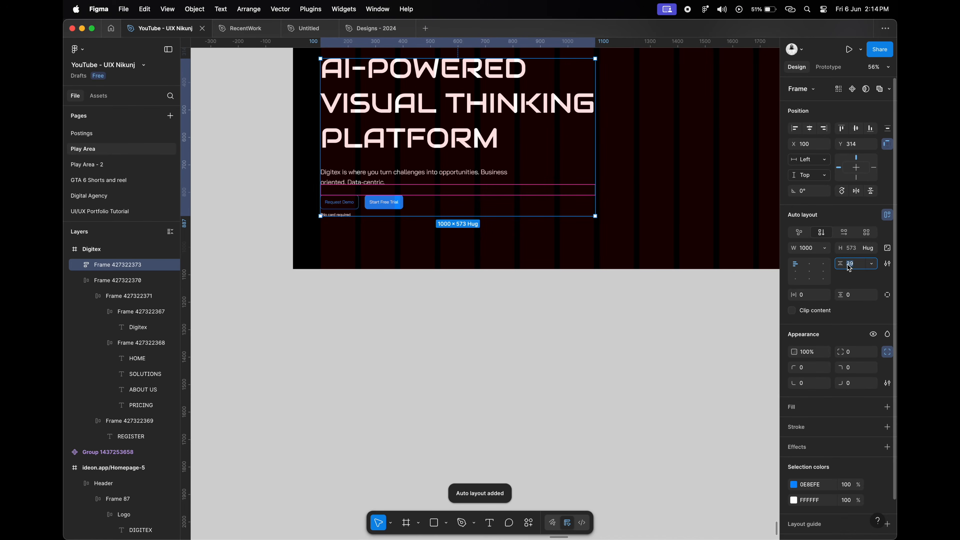
pyautogui.write('58')
pyautogui.press('Tab')
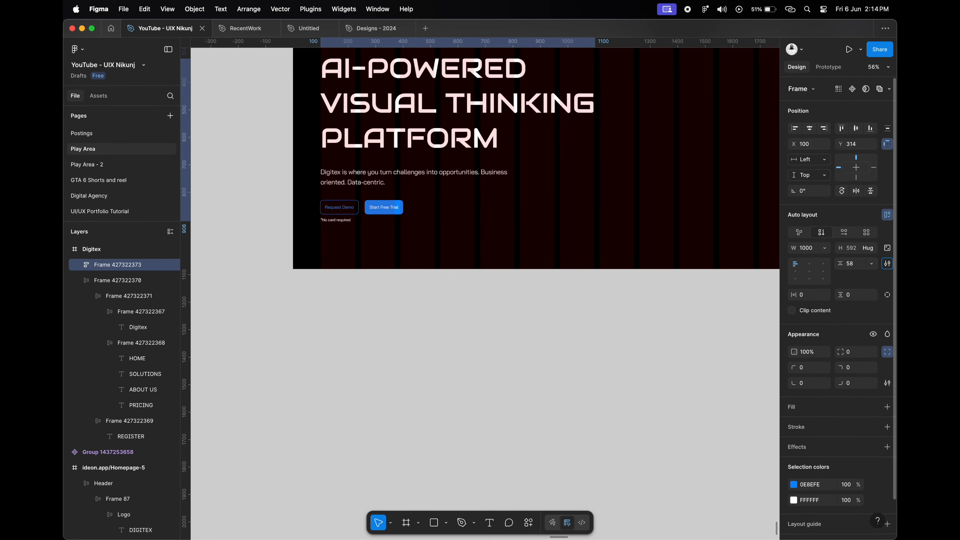
# Center the hero content block vertically in the Digitex frame.
pyautogui.scroll(2, 346, 274)
pyautogui.scroll(-2, 343, 278)
pyautogui.scroll(2, 343, 278)
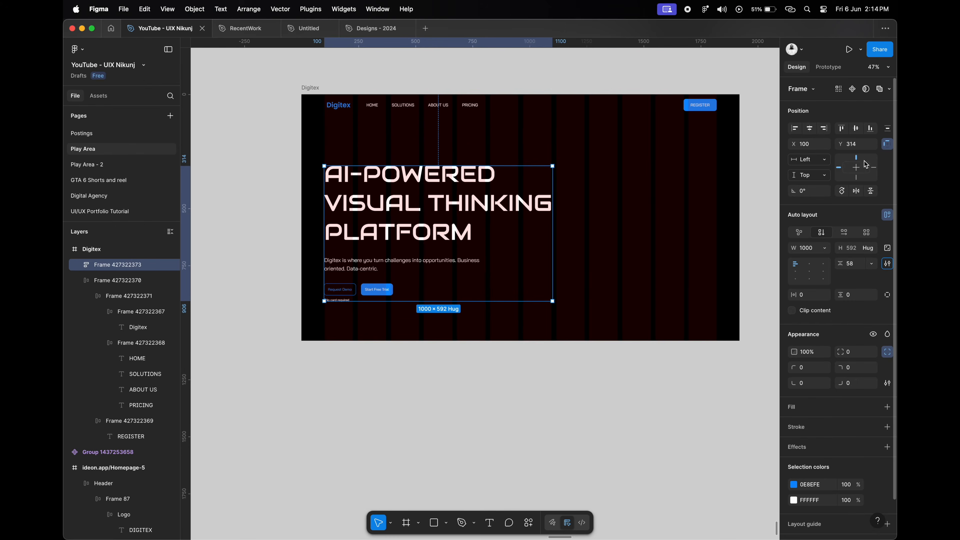
pyautogui.click(860, 132)
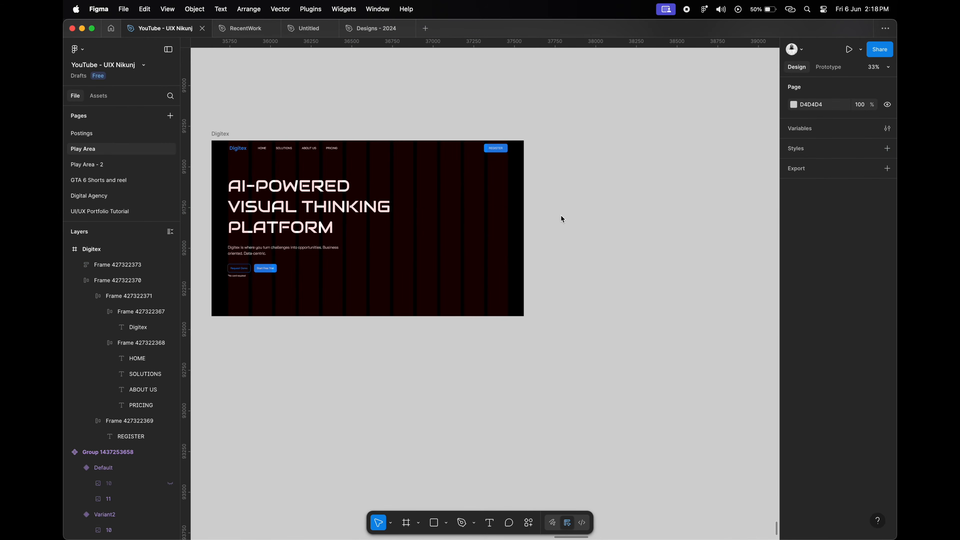
# Paste the blue metallic swirl image and place it on the empty canvas beside the Digitex frame.
pyautogui.hotkey('ctrl', 'v')
pyautogui.moveTo(588, 222); pyautogui.dragTo(615, 223)
pyautogui.hscroll(2, 606, 171)
pyautogui.click(811, 208)
pyautogui.write('1024')
pyautogui.press('Return')
pyautogui.hotkey('ctrl', 'z')
# Lock the swirl image's aspect ratio and set its width to 1024.
pyautogui.click(888, 202)
pyautogui.click(809, 203)
pyautogui.write('1024')
pyautogui.press('Return')
pyautogui.hscroll(3, 492, 289)
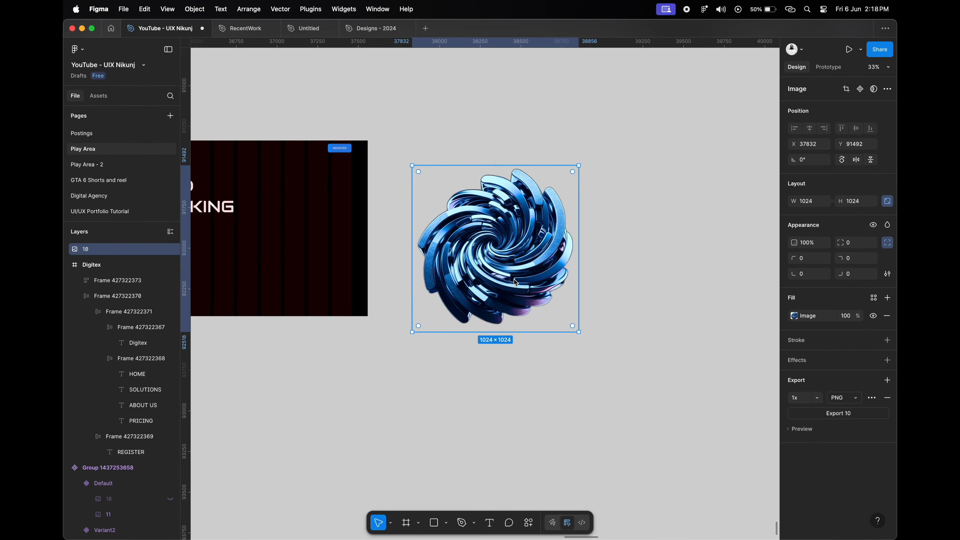
pyautogui.scroll(3, 492, 289)
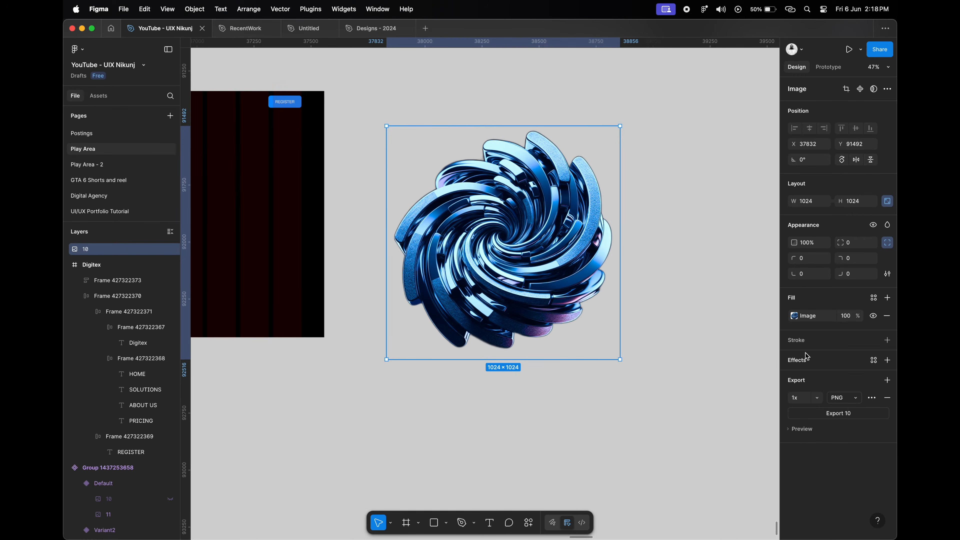
# Add a drop shadow to the swirl image with a Y offset of 0 and a blur of 250.
pyautogui.click(806, 364)
pyautogui.press('Tab')
pyautogui.write('0')
pyautogui.press('Tab')
pyautogui.write('250')
pyautogui.press('Tab')
pyautogui.press('Tab')
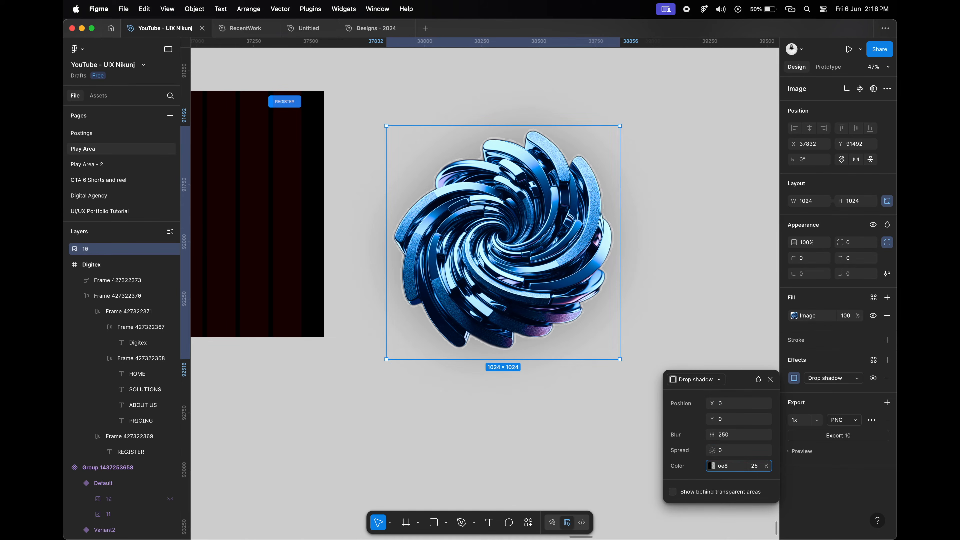
# Set the swirl image's drop shadow color to 0E8EFE at 100% opacity.
pyautogui.write('oe8efe')
pyautogui.press('Tab')
pyautogui.write('100')
pyautogui.press('Tab')
pyautogui.click(732, 466)
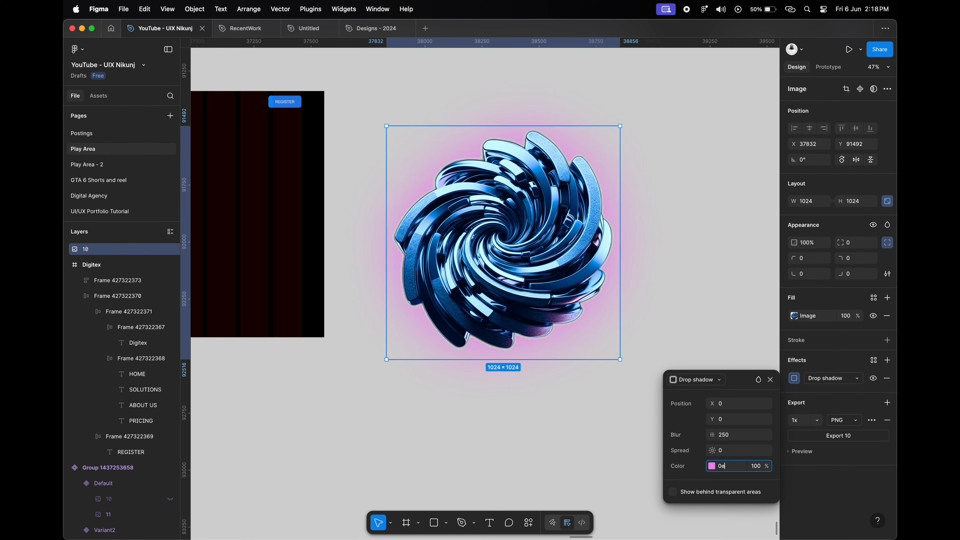
pyautogui.press('Return')
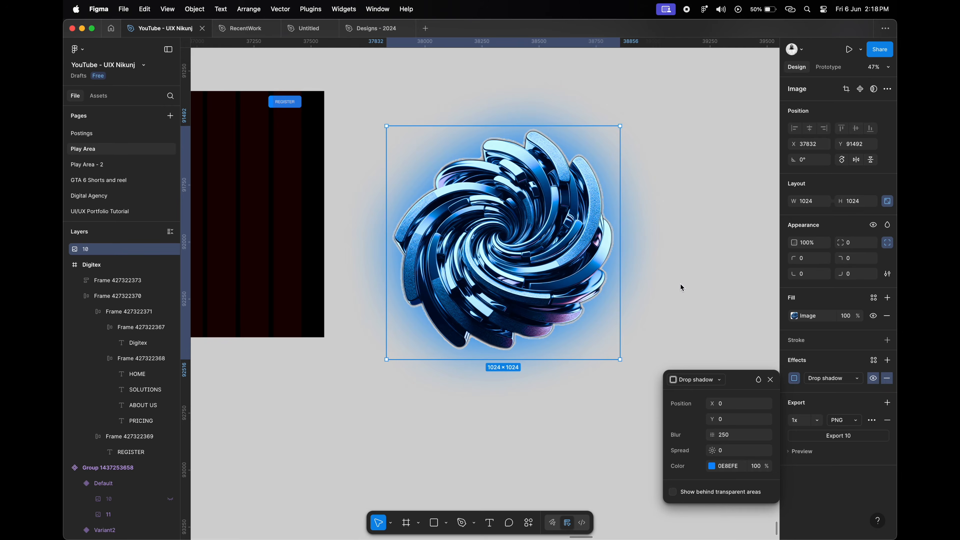
# Place one copy of the glowing swirl in the right half of the Digitex frame, keeping another on the canvas beside it.
pyautogui.click(682, 287)
pyautogui.click(628, 367)
pyautogui.hscroll(-4, 645, 249)
pyautogui.click(646, 252)
pyautogui.scroll(-4, 643, 261)
pyautogui.moveTo(632, 280); pyautogui.dragTo(449, 280)
pyautogui.scroll(4, 449, 280)
pyautogui.hscroll(-3, 491, 281)
pyautogui.moveTo(541, 281); pyautogui.dragTo(709, 275)
pyautogui.scroll(-3, 476, 252)
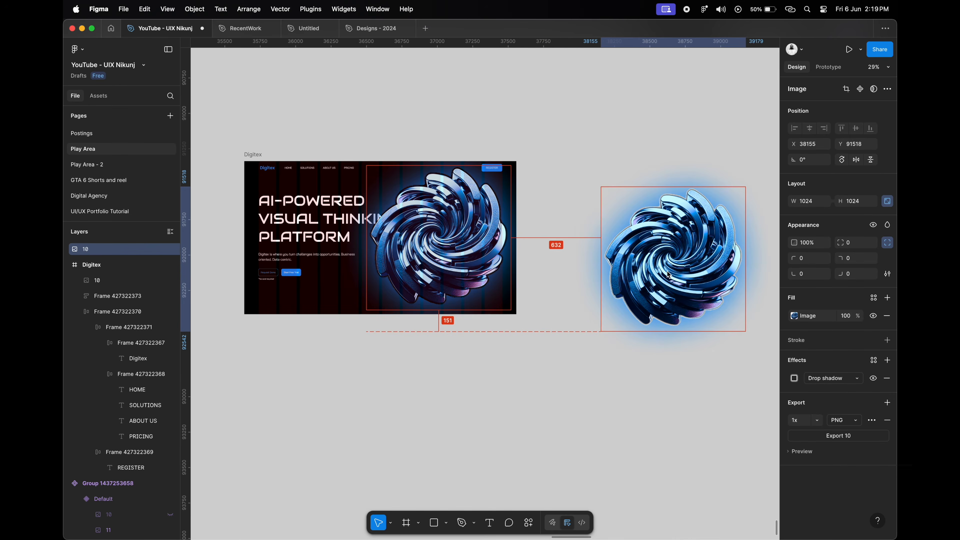
# Move the spare glowing swirl onto the empty canvas below and to the right of the Digitex frame.
pyautogui.hscroll(5, 709, 275)
pyautogui.press('Escape')
pyautogui.scroll(2, 521, 320)
pyautogui.moveTo(496, 272); pyautogui.dragTo(489, 464)
pyautogui.scroll(-4, 537, 341)
pyautogui.click(556, 310)
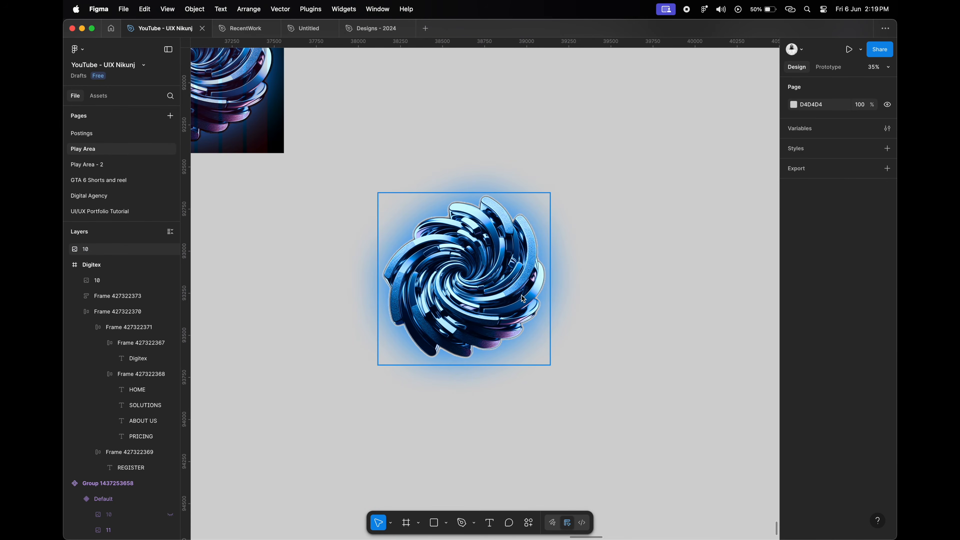
pyautogui.hscroll(4, 524, 297)
pyautogui.click(446, 324)
pyautogui.moveTo(414, 310); pyautogui.dragTo(471, 306)
pyautogui.click(606, 338)
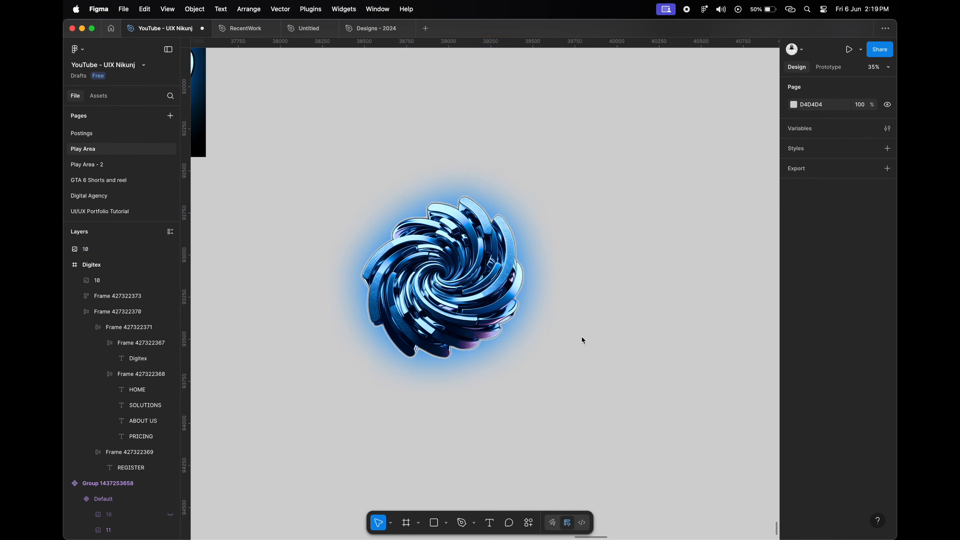
# Wrap the spare swirl image in its own frame and rename the frame Image-1.
pyautogui.scroll(2, 482, 335)
pyautogui.click(458, 279)
pyautogui.rightClick(424, 220)
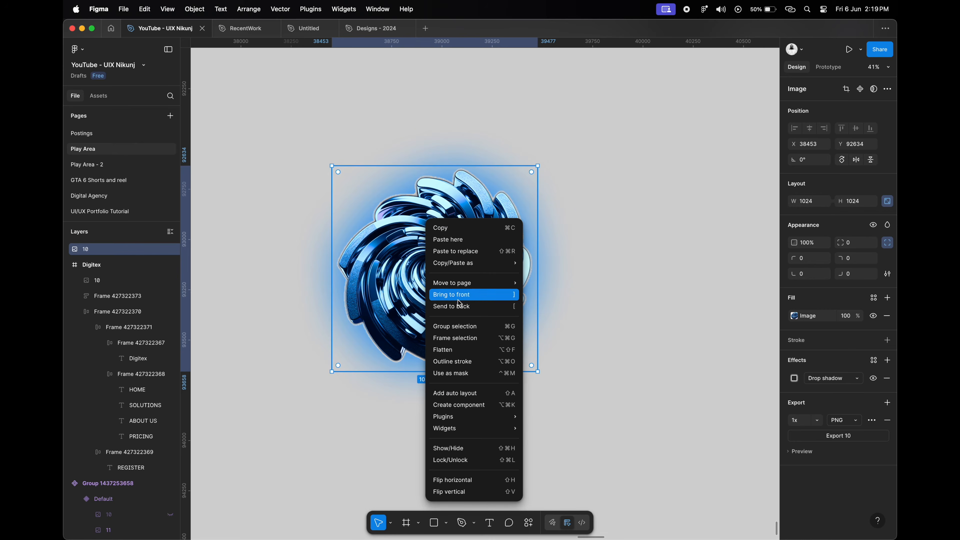
pyautogui.click(462, 339)
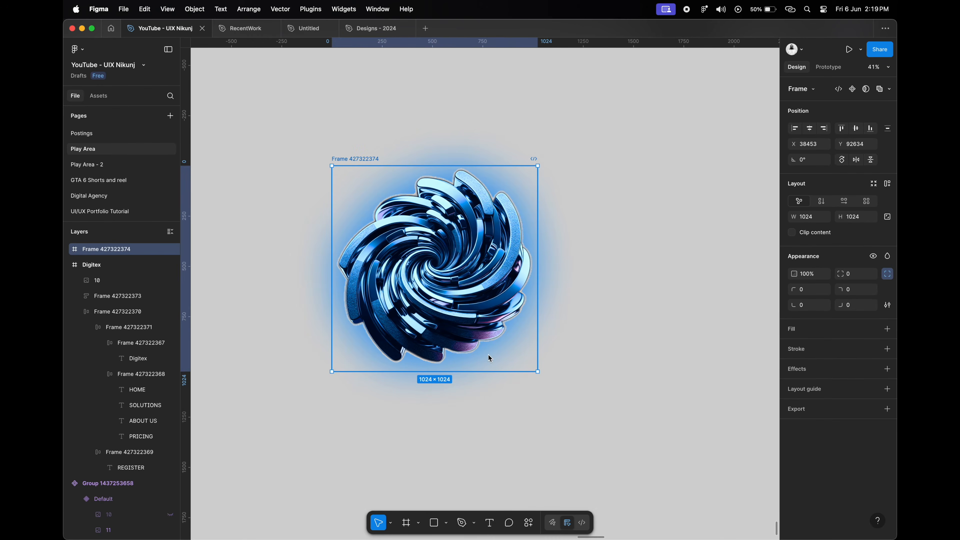
pyautogui.doubleClick(342, 158)
pyautogui.write('Image-1')
pyautogui.click(564, 229)
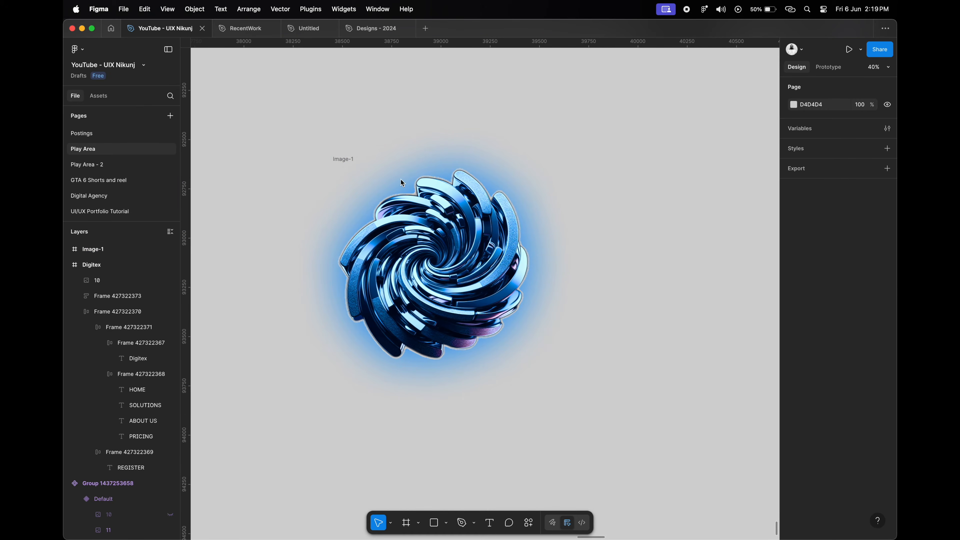
# Duplicate the Image-1 frame and place the copy to its right at the same height.
pyautogui.click(349, 163)
pyautogui.moveTo(422, 164); pyautogui.dragTo(668, 165)
pyautogui.hscroll(4, 452, 272)
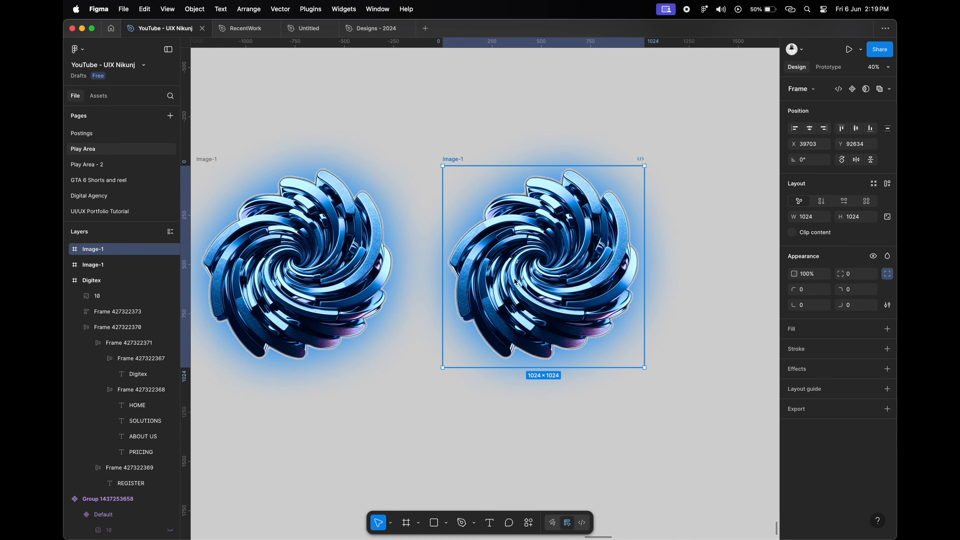
pyautogui.scroll(1, 506, 302)
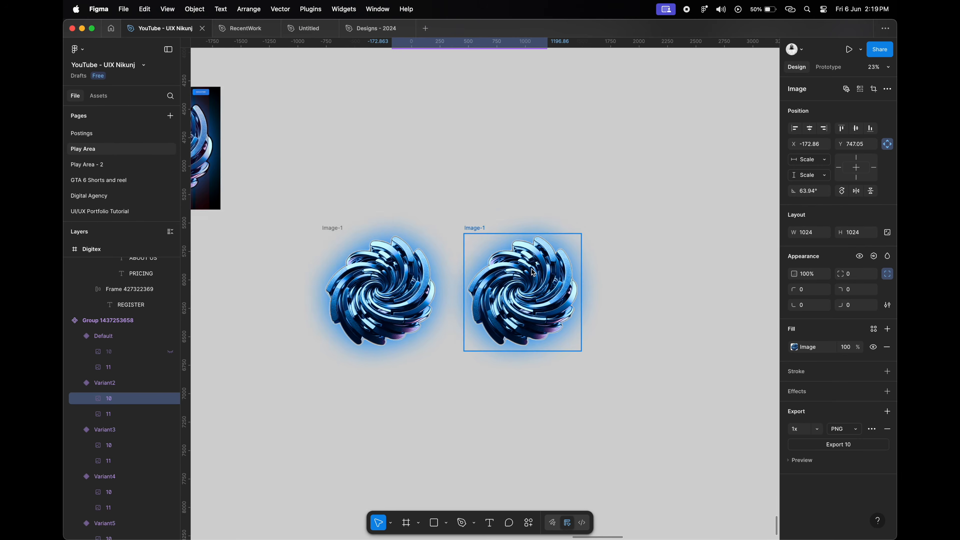
pyautogui.scroll(5, 533, 272)
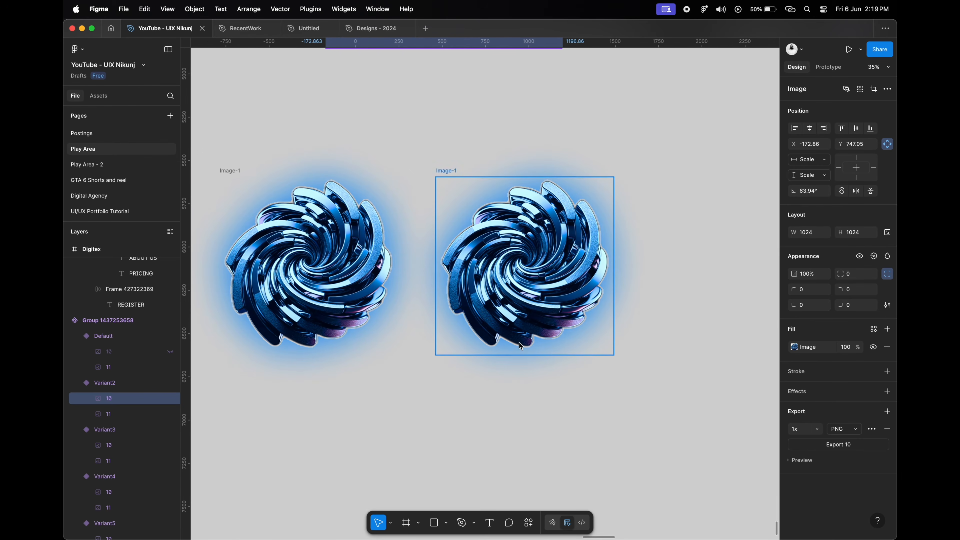
# Set the rotation of the swirl inside the duplicated frame to 64° and rename the frame Image-2.
pyautogui.doubleClick(518, 248)
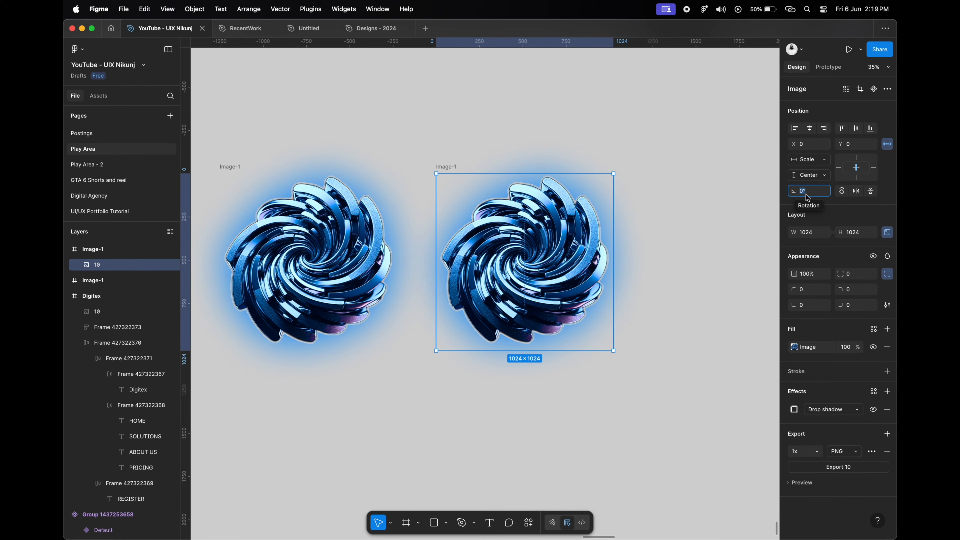
pyautogui.write('64')
pyautogui.press('Return')
pyautogui.click(447, 167)
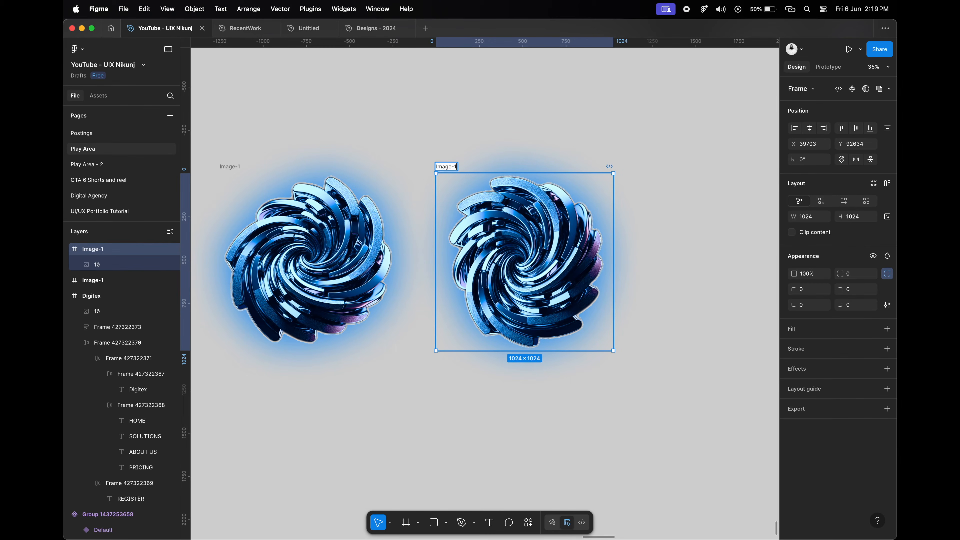
pyautogui.press('Return')
# Duplicate the Image-2 frame to its right and rename the copy Image-3.
pyautogui.scroll(-3, 385, 212)
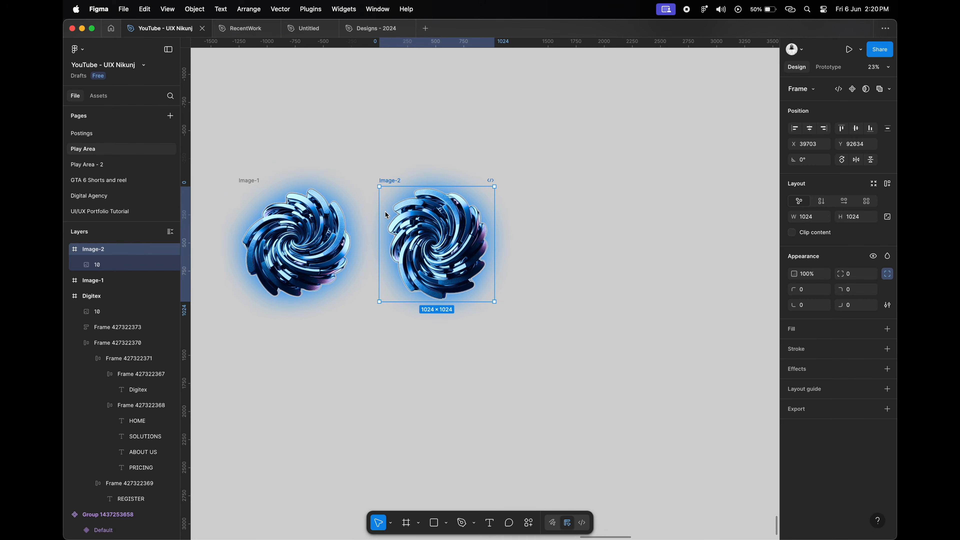
pyautogui.moveTo(390, 182); pyautogui.dragTo(547, 181)
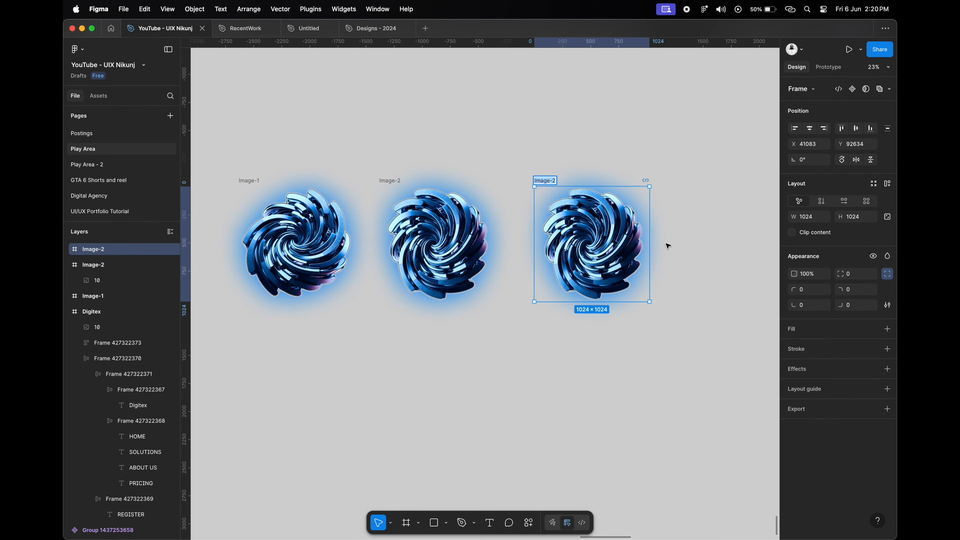
pyautogui.write('3')
pyautogui.press('Return')
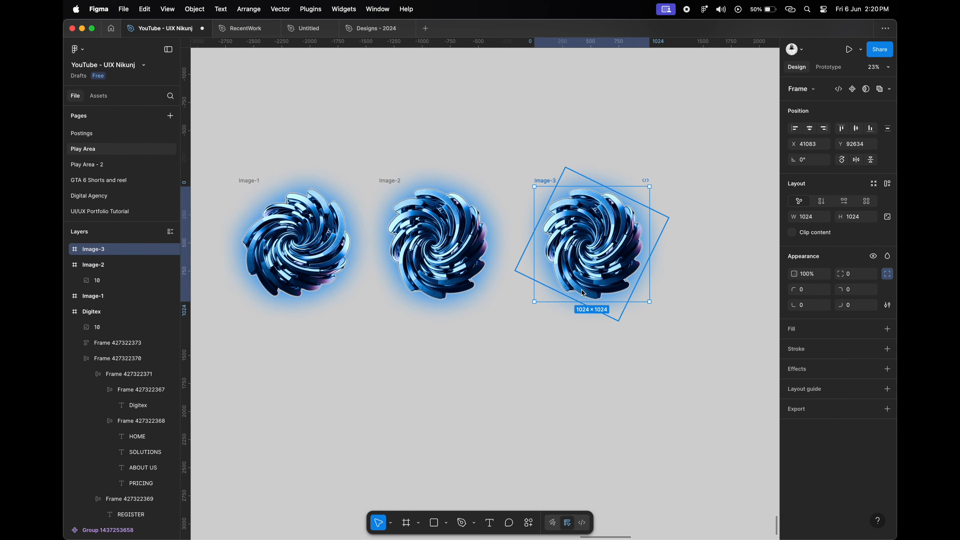
# Set the rotation of the swirl image inside Image-3 to 90°.
pyautogui.scroll(-1, 557, 168)
pyautogui.doubleClick(579, 205)
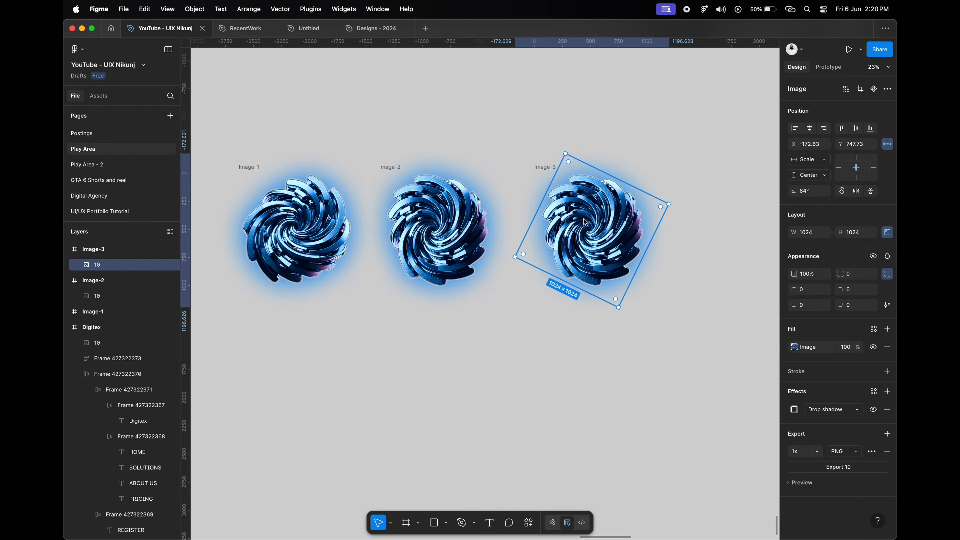
pyautogui.click(806, 191)
pyautogui.write('90')
pyautogui.press('Return')
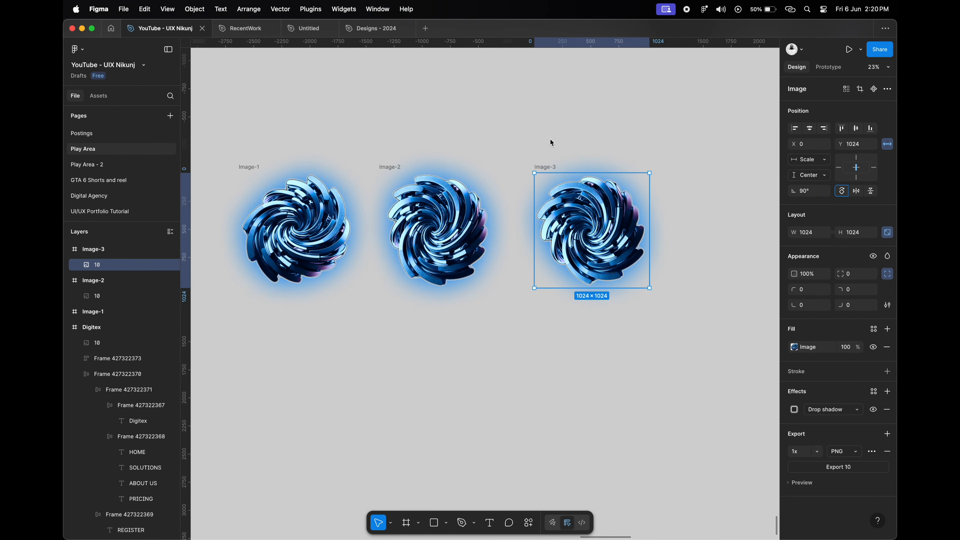
pyautogui.click(550, 138)
# Duplicate the Image-3 frame to its right and rename the copy Image-4.
pyautogui.click(547, 170)
pyautogui.scroll(-3, 488, 193)
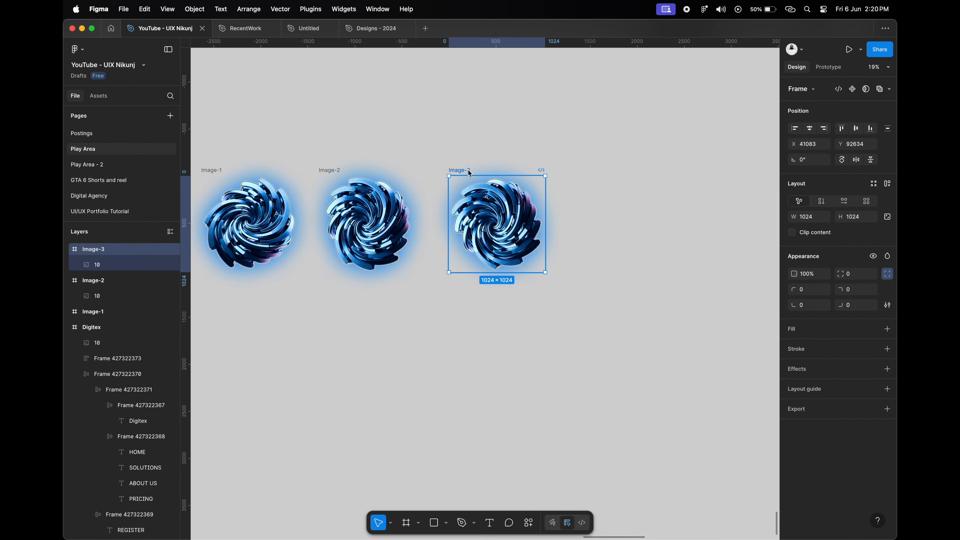
pyautogui.keyDown('alt'); pyautogui.moveTo(468, 169); pyautogui.dragTo(607, 170); pyautogui.keyUp('alt')
pyautogui.doubleClick(603, 171)
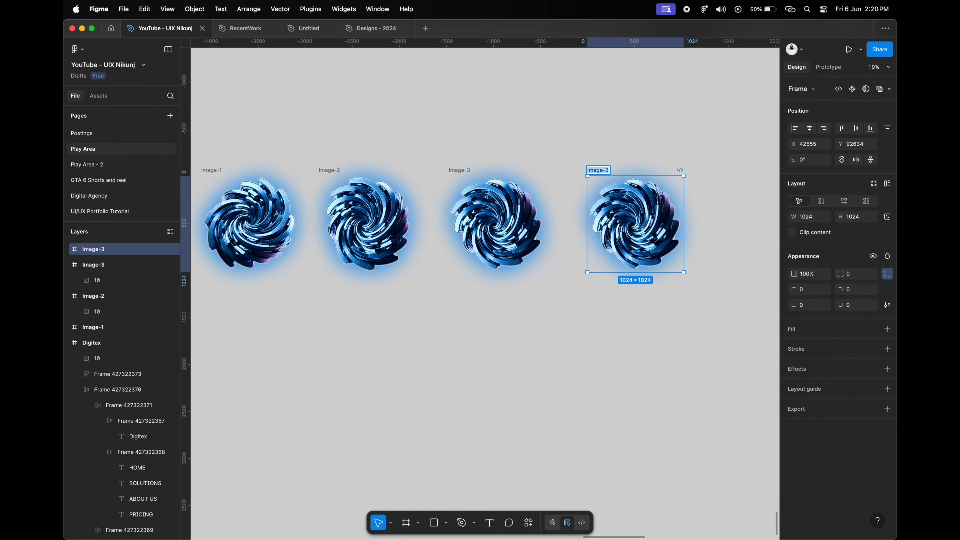
pyautogui.write('4')
pyautogui.press('Return')
# Set the rotation of the swirl image inside Image-4 to 154°.
pyautogui.click(671, 266)
pyautogui.scroll(3, 728, 250)
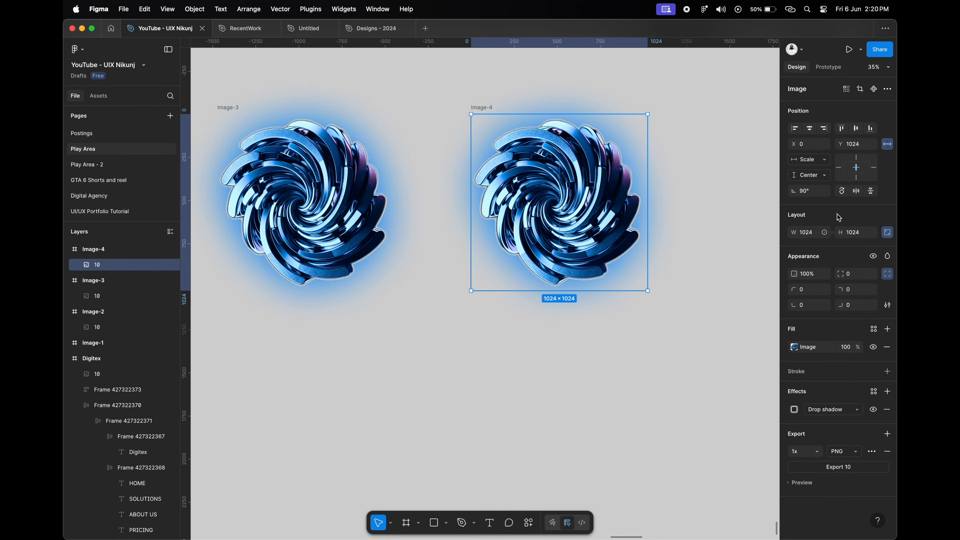
pyautogui.click(813, 235)
pyautogui.click(809, 195)
pyautogui.write('154')
pyautogui.press('Return')
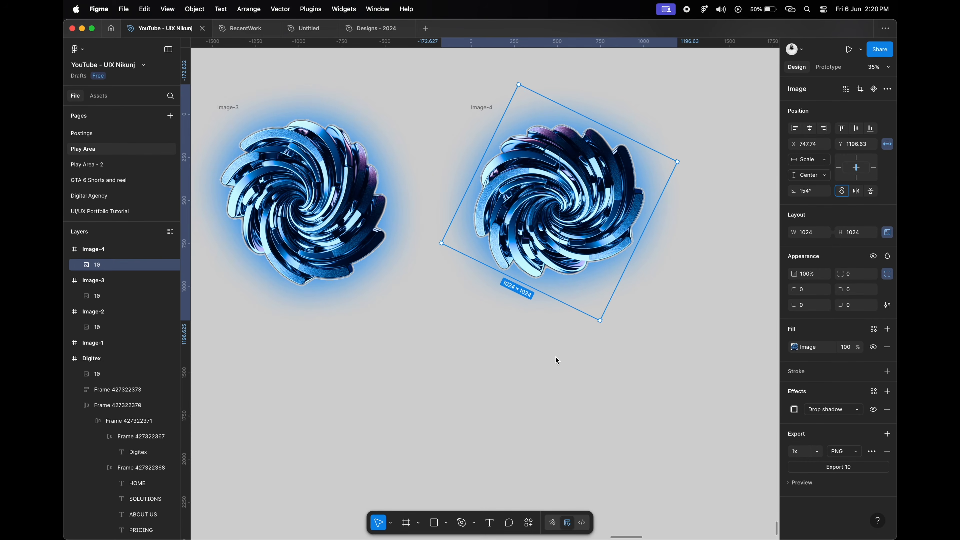
pyautogui.click(557, 361)
# Duplicate the Image-4 frame to its right and rename the copy Image-5.
pyautogui.scroll(-5, 544, 340)
pyautogui.click(519, 221)
pyautogui.moveTo(519, 224); pyautogui.dragTo(641, 223)
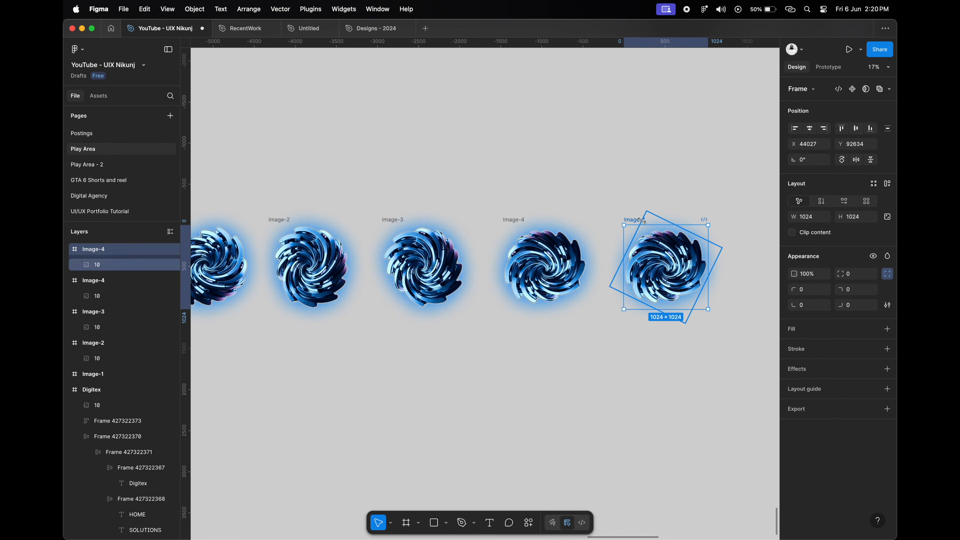
pyautogui.doubleClick(665, 261)
pyautogui.scroll(3, 665, 210)
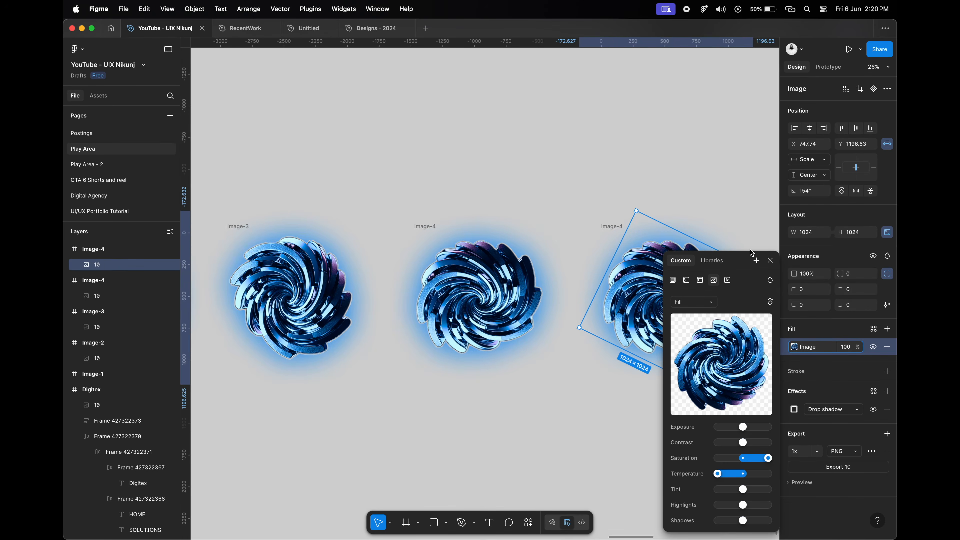
pyautogui.click(771, 261)
pyautogui.click(623, 215)
pyautogui.doubleClick(616, 227)
pyautogui.press('Right')
pyautogui.press('BackSpace')
pyautogui.write('5')
pyautogui.press('Return')
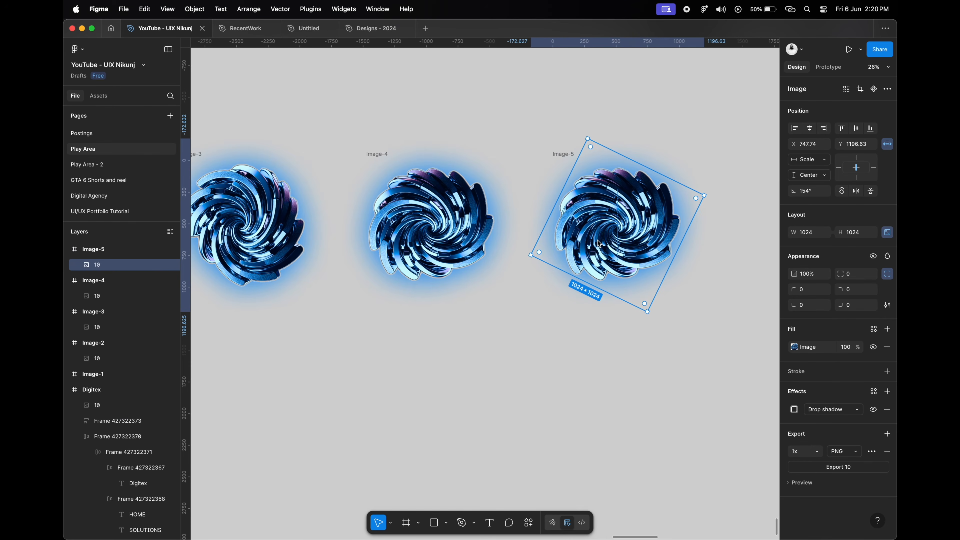
# Set the rotation of the swirl image inside Image-5 to -148°.
pyautogui.click(563, 152)
pyautogui.click(623, 237)
pyautogui.write('-1')
pyautogui.write('48')
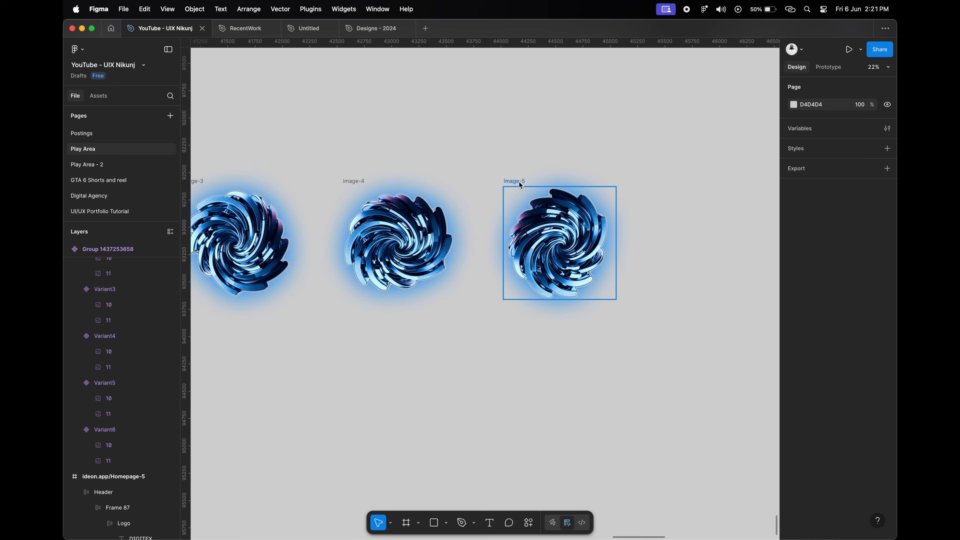
# Duplicate the Image-5 frame 400 to its right and rename the copy Image-6.
pyautogui.click(554, 184)
pyautogui.moveTo(553, 184); pyautogui.dragTo(675, 185)
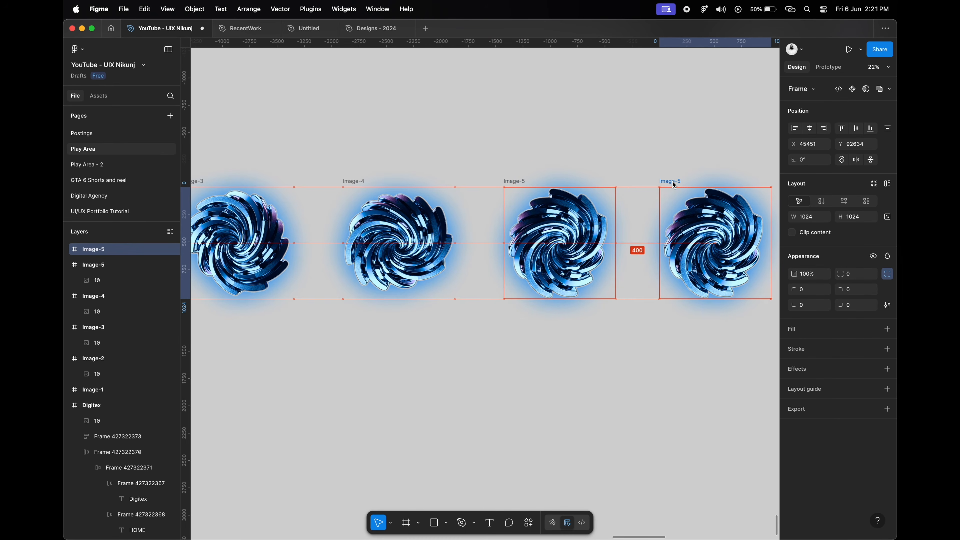
pyautogui.doubleClick(674, 182)
pyautogui.press('Right')
pyautogui.press('BackSpace')
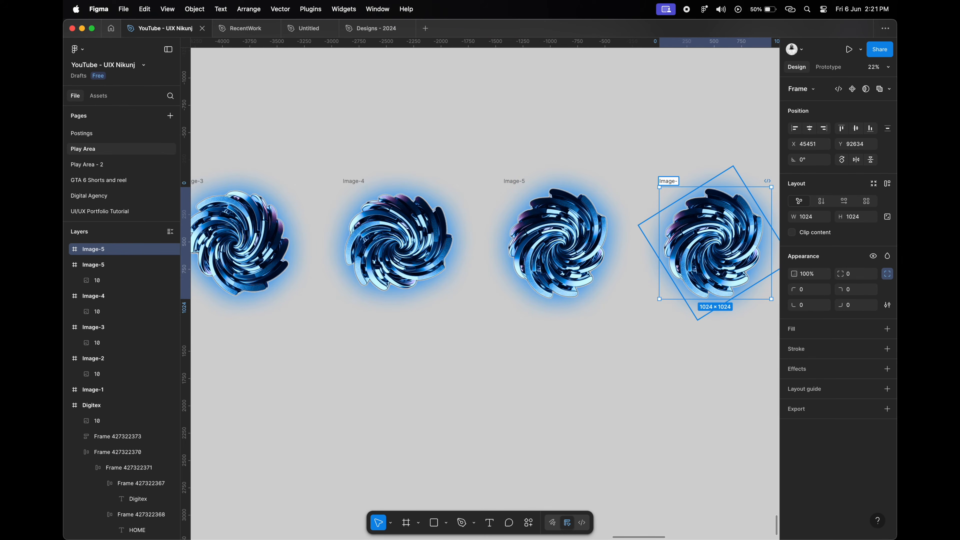
pyautogui.write('6')
pyautogui.press('Return')
# Set the rotation of the swirl image inside Image-6 to -190°.
pyautogui.press('Return')
pyautogui.hscroll(5, 611, 264)
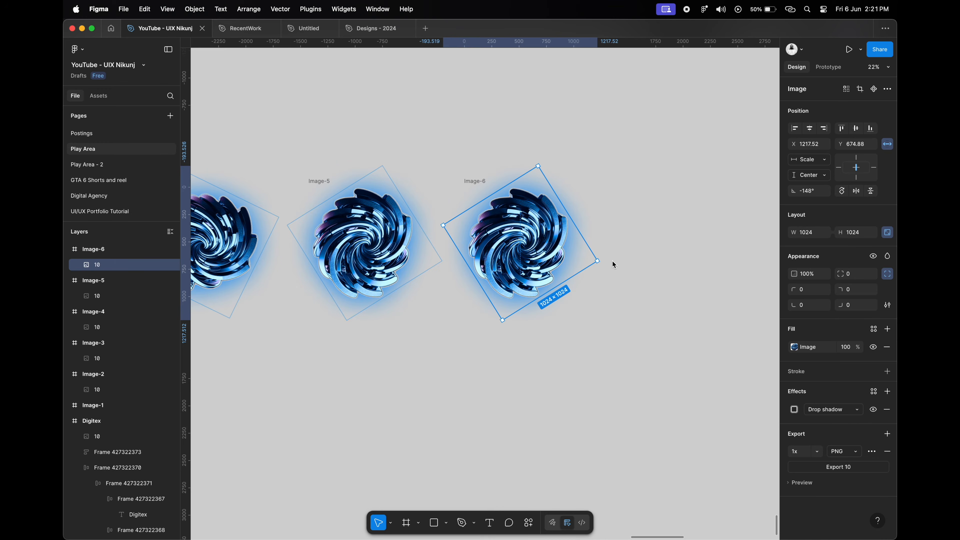
pyautogui.click(815, 193)
pyautogui.press('BackSpace')
pyautogui.write('-190')
pyautogui.press('Return')
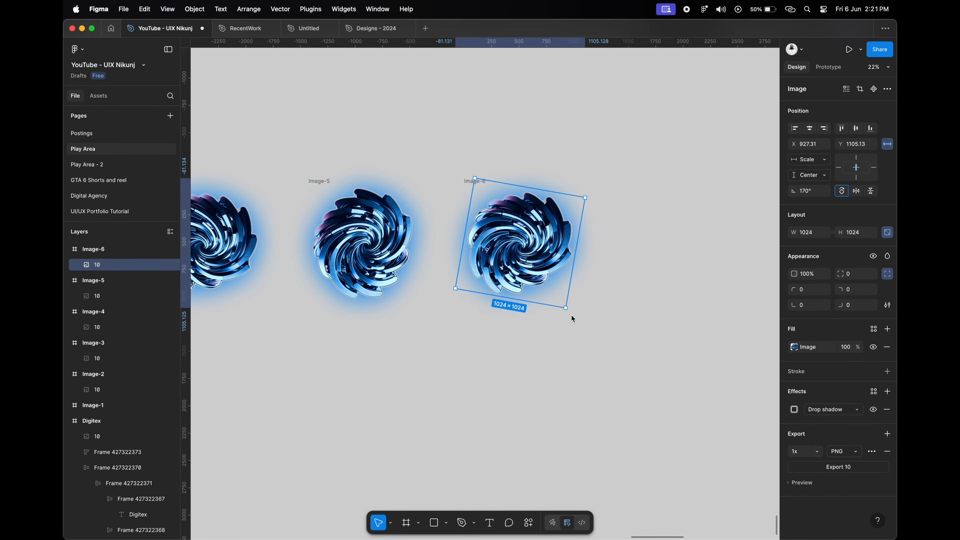
pyautogui.click(569, 361)
# Select all six swirl frames, Image-1 through Image-6, together.
pyautogui.scroll(-5, 573, 288)
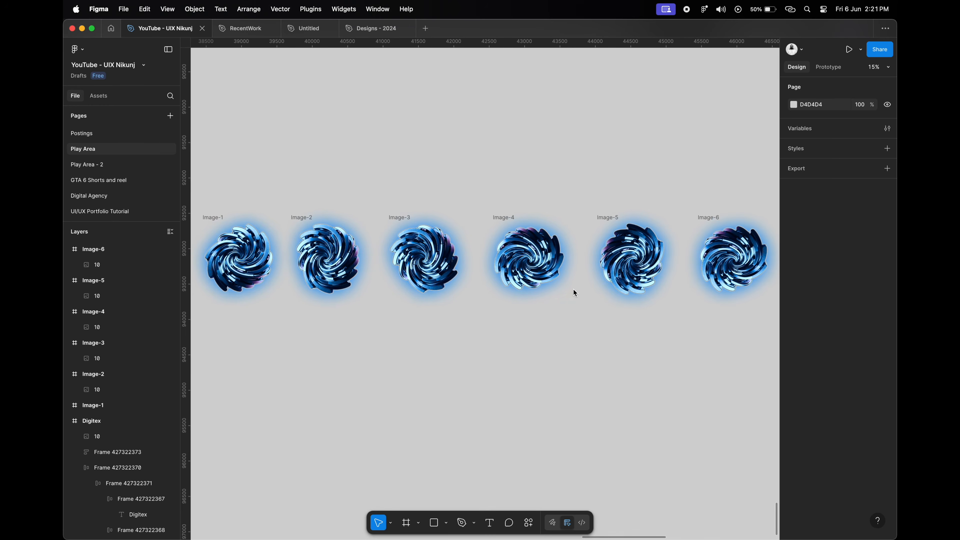
pyautogui.hscroll(-2, 397, 314)
pyautogui.scroll(-2, 399, 319)
pyautogui.hscroll(2, 398, 320)
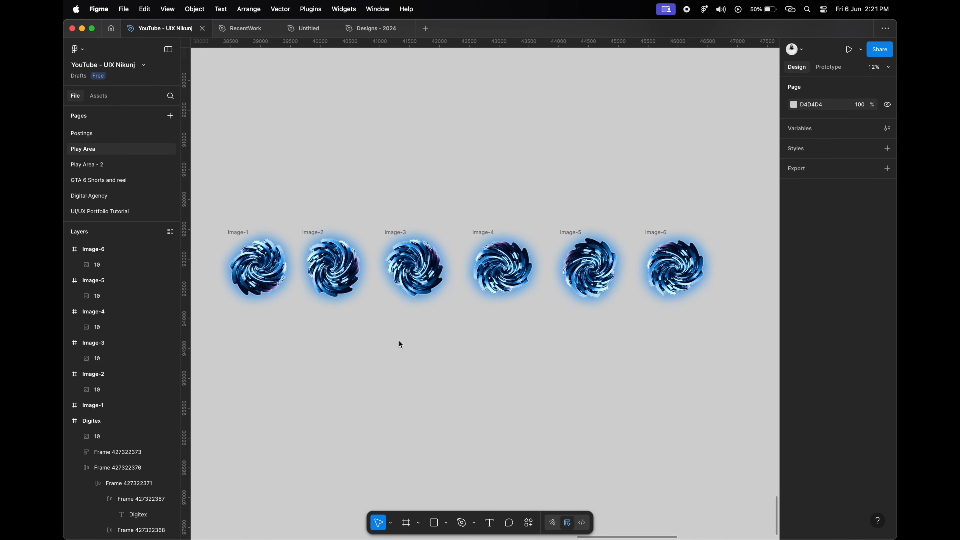
pyautogui.click(236, 231)
pyautogui.click(326, 230)
pyautogui.click(396, 231)
pyautogui.click(484, 232)
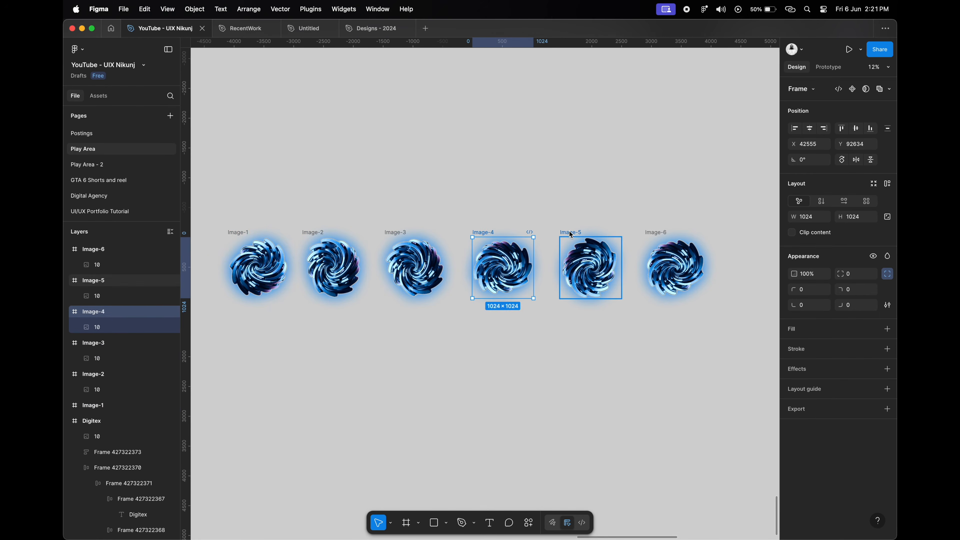
pyautogui.click(571, 232)
pyautogui.click(711, 343)
pyautogui.moveTo(640, 274); pyautogui.dragTo(222, 202)
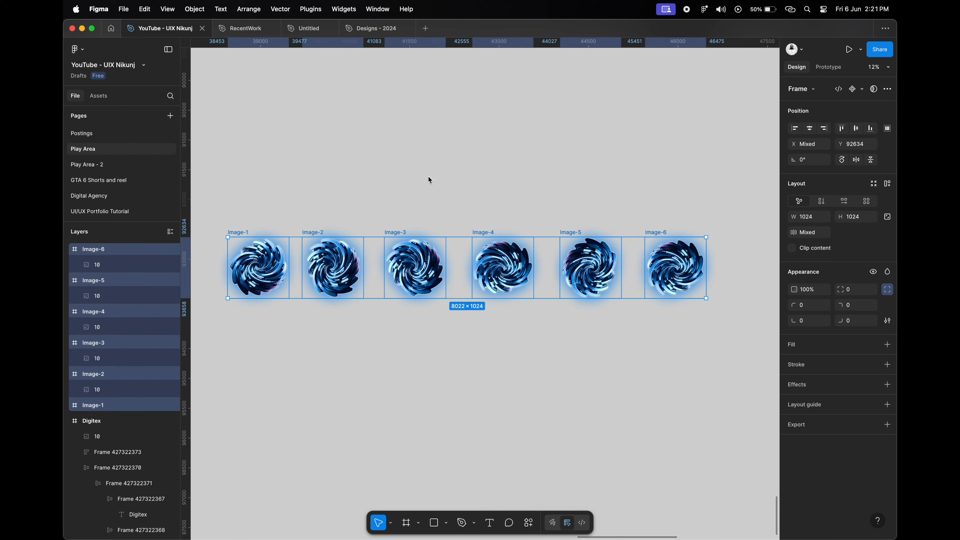
# Combine the six selected swirl frames into one component set with each frame as a variant.
pyautogui.click(862, 89)
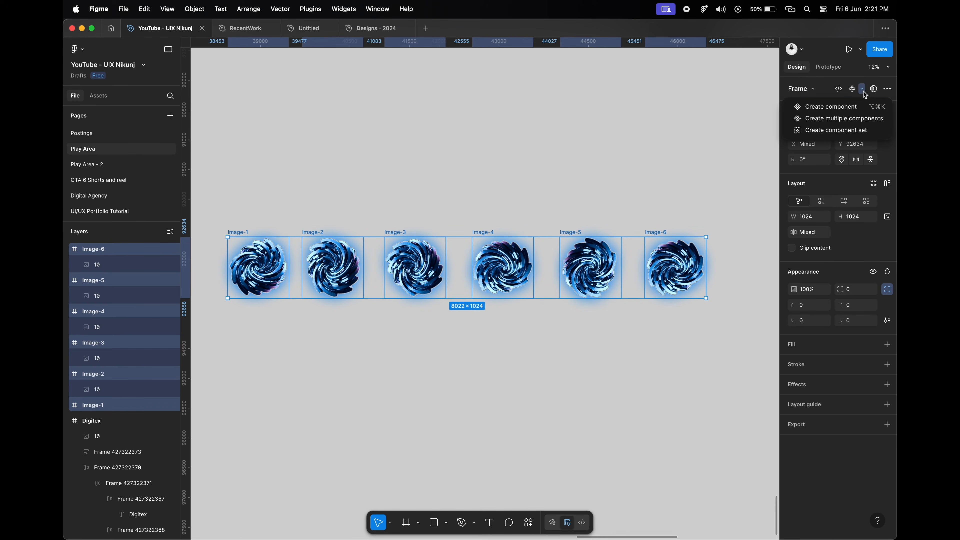
pyautogui.click(826, 128)
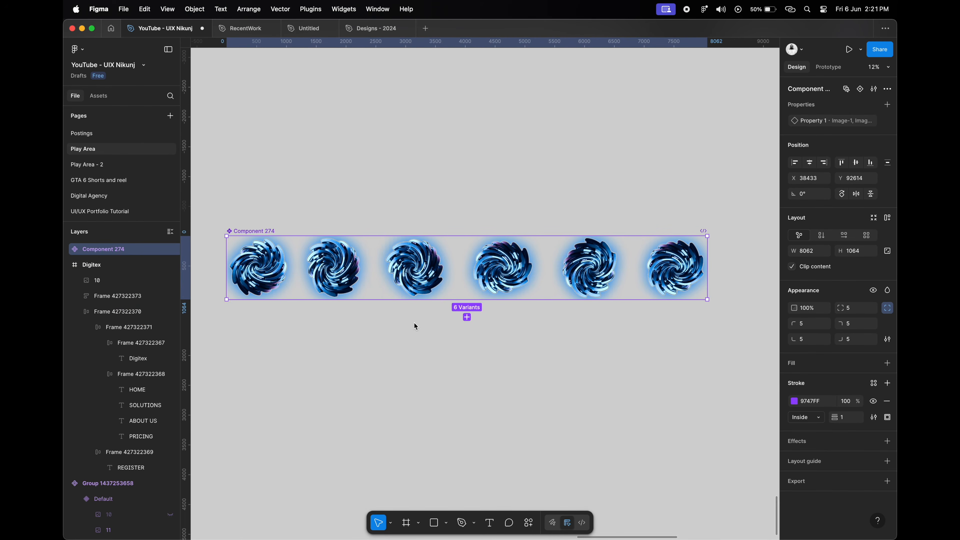
pyautogui.hscroll(-2, 441, 324)
pyautogui.click(350, 338)
pyautogui.scroll(1, 350, 339)
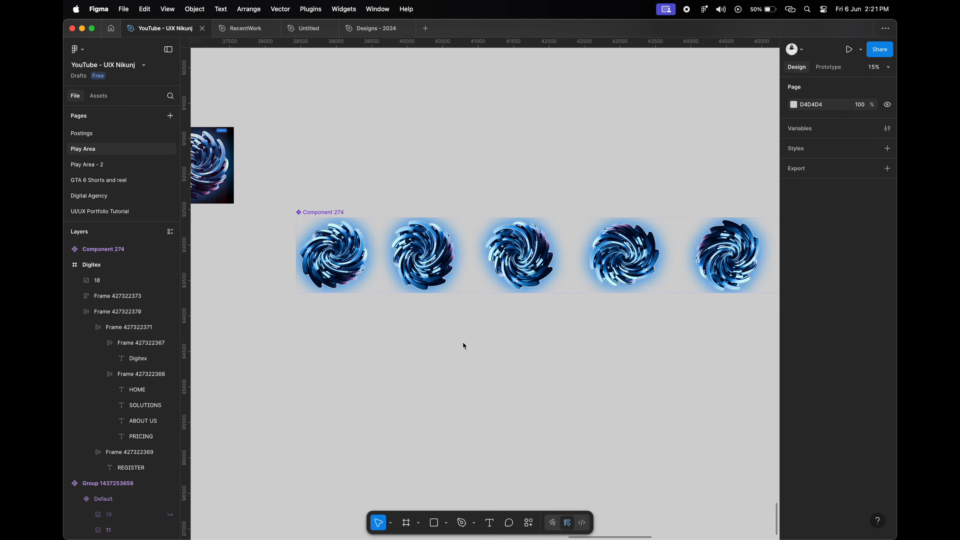
# Add a prototype interaction from variant Image-1 to Image-2, triggered after a delay of 1 ms.
pyautogui.click(832, 68)
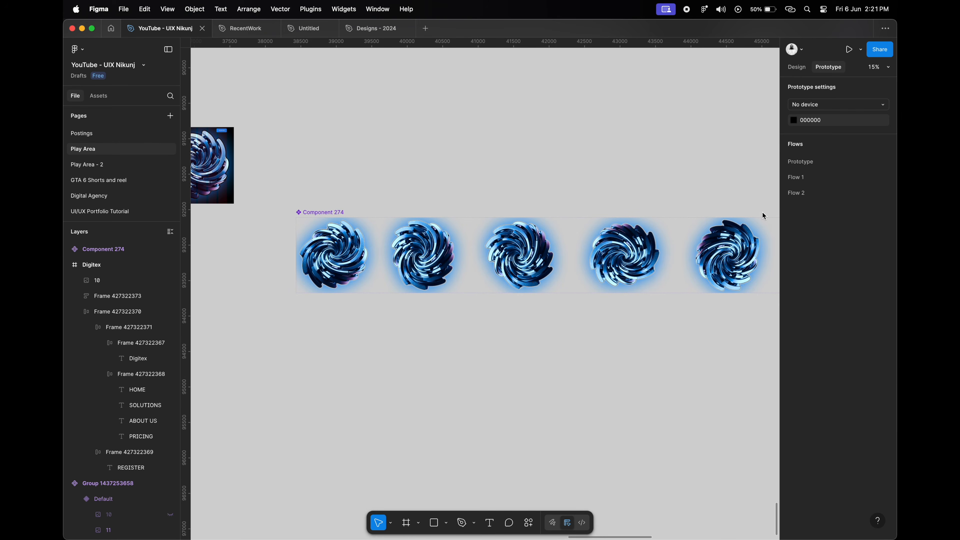
pyautogui.click(366, 259)
pyautogui.moveTo(371, 256); pyautogui.dragTo(407, 259)
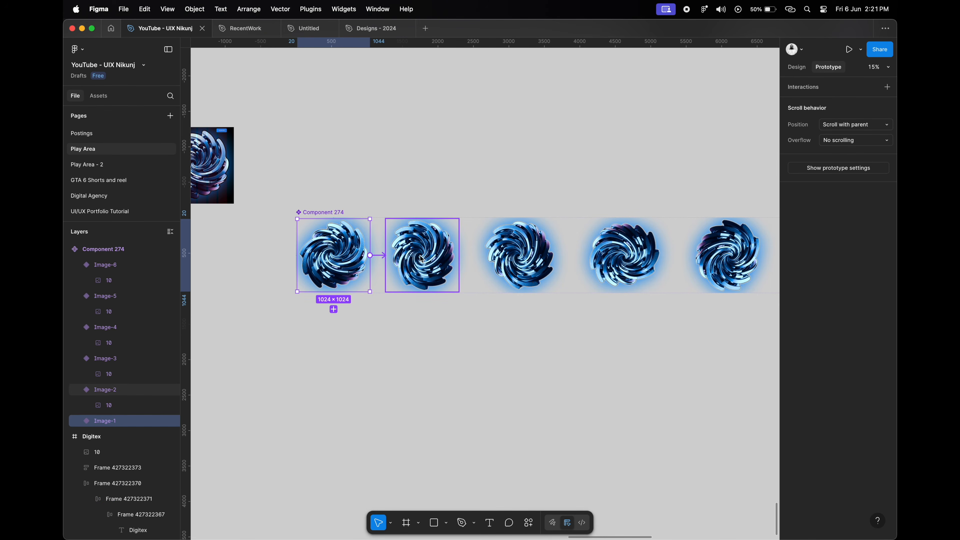
pyautogui.click(455, 270)
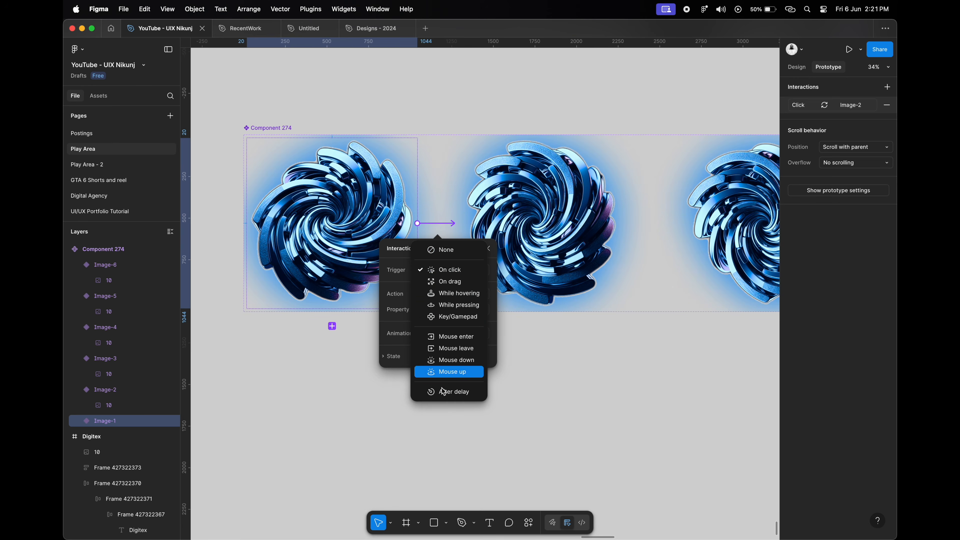
pyautogui.click(444, 393)
pyautogui.click(450, 289)
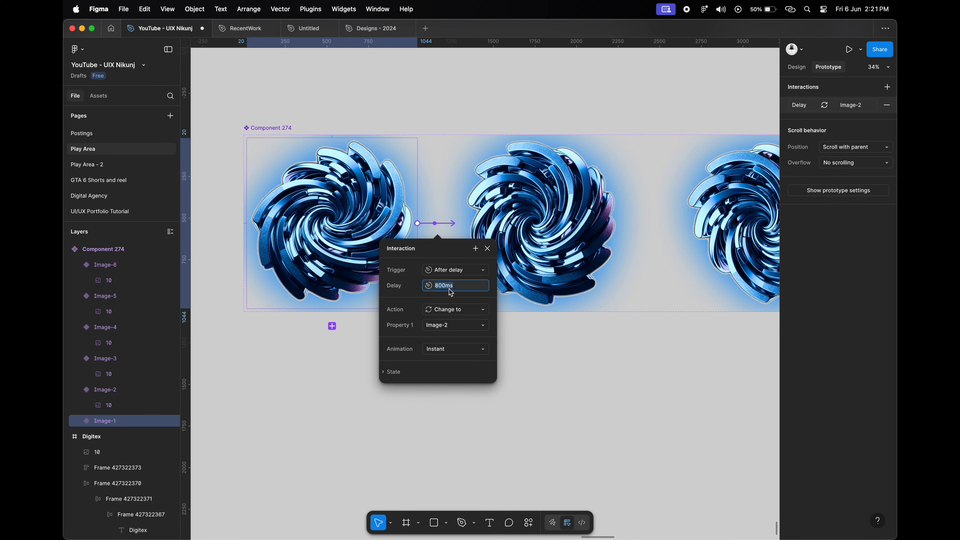
pyautogui.press('Return')
# Set the Image-1 to Image-2 transition to Smart animate with a Linear curve and a 1500 ms duration.
pyautogui.click(457, 349)
pyautogui.click(458, 373)
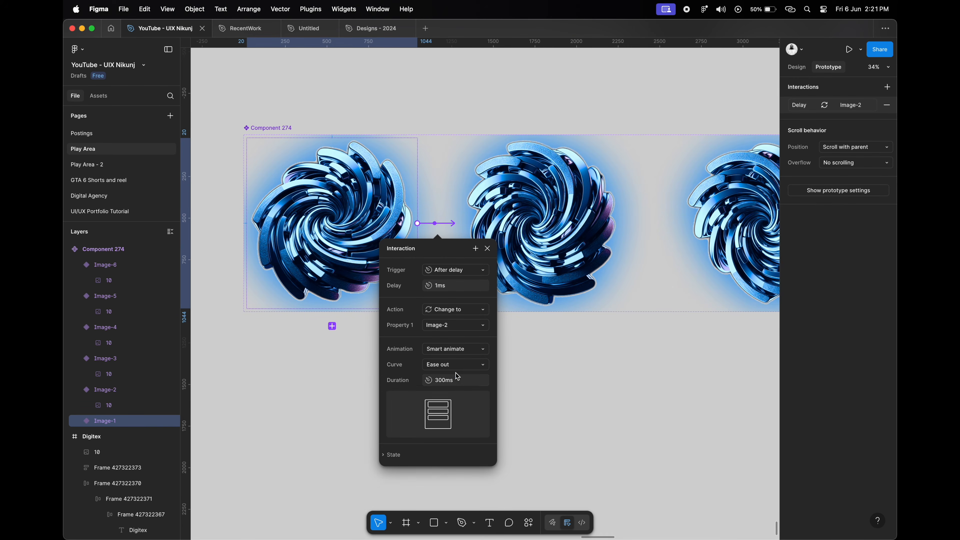
pyautogui.click(457, 366)
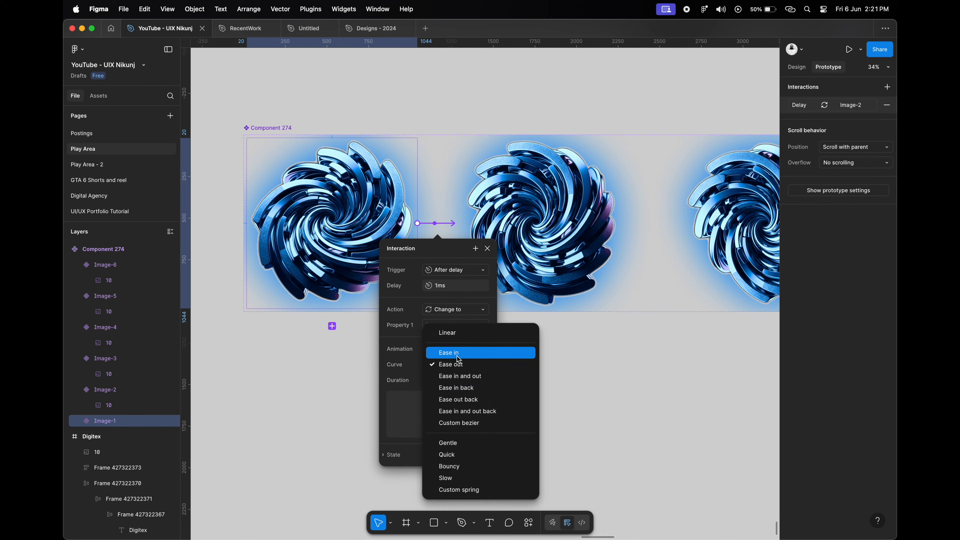
pyautogui.click(457, 339)
pyautogui.click(452, 381)
pyautogui.write('1500')
pyautogui.press('Return')
pyautogui.click(487, 249)
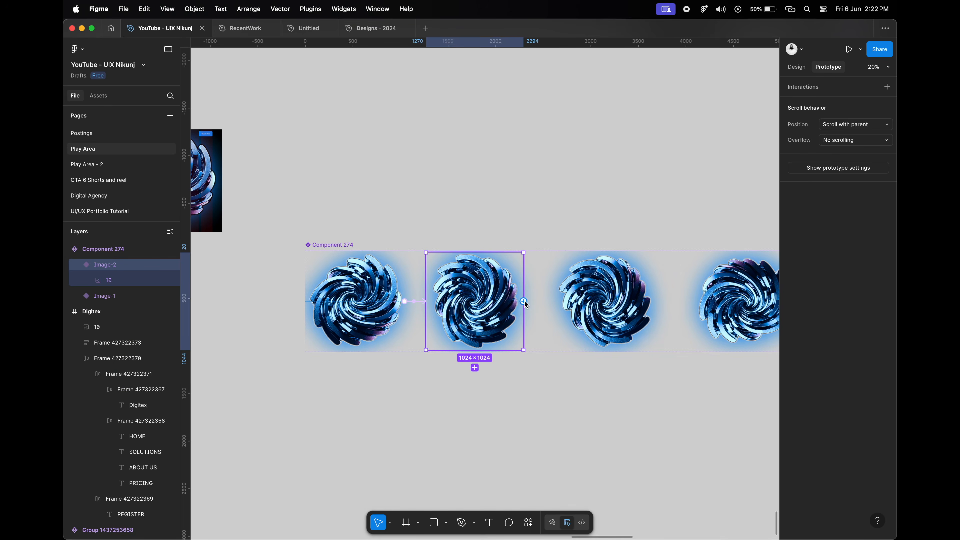
# Connect variant Image-2 to Image-3 with an After delay trigger.
pyautogui.moveTo(525, 302); pyautogui.dragTo(573, 329)
pyautogui.click(571, 346)
pyautogui.click(568, 469)
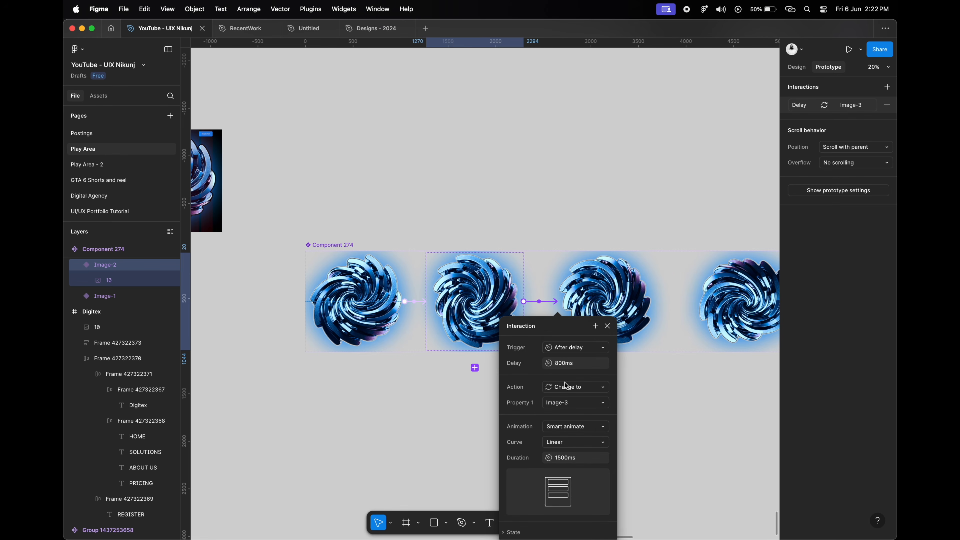
pyautogui.click(480, 327)
# Connect variant Image-3 to Image-4 with an After delay trigger of 1 ms.
pyautogui.hscroll(5, 479, 325)
pyautogui.click(446, 313)
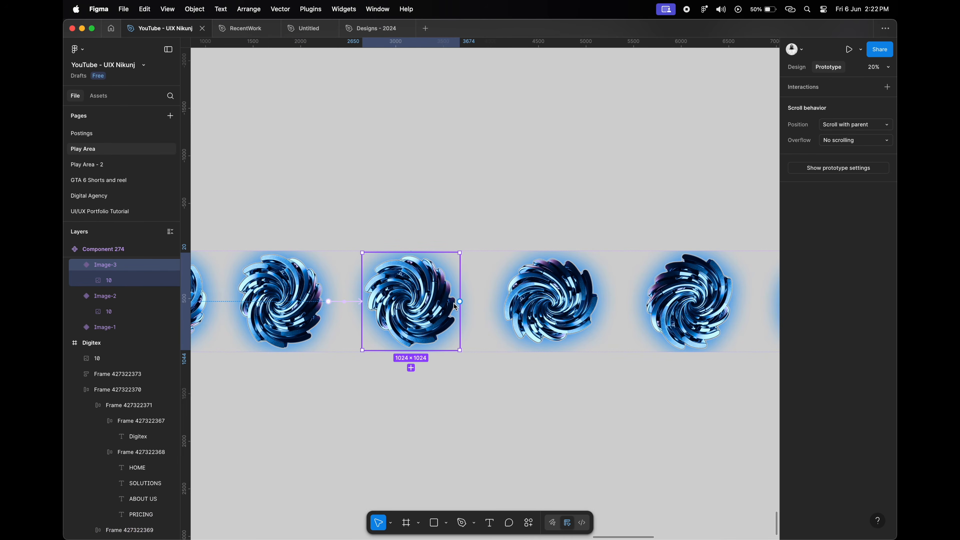
pyautogui.moveTo(460, 302); pyautogui.dragTo(546, 329)
pyautogui.click(536, 348)
pyautogui.click(520, 470)
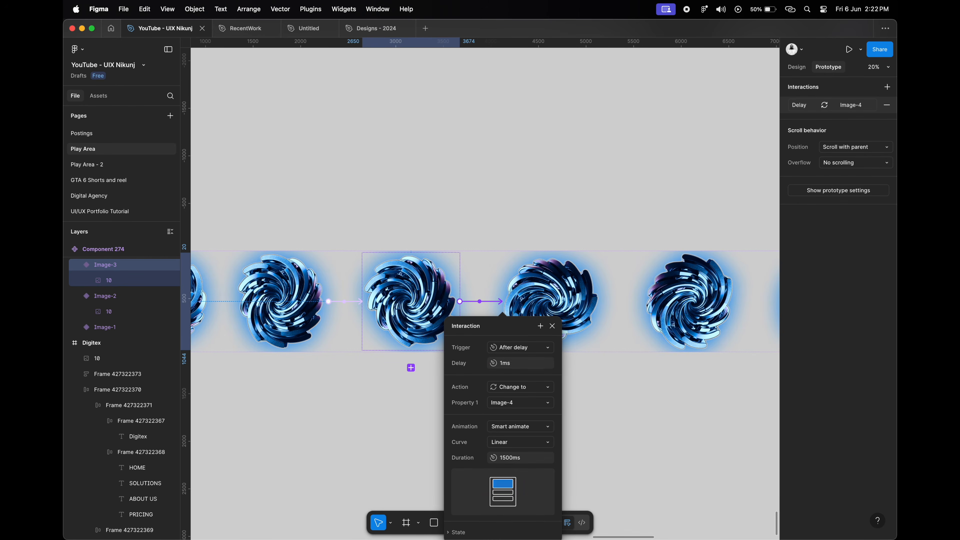
# Connect variant Image-4 to Image-5 with an After delay trigger of 1 ms.
pyautogui.hscroll(3, 491, 340)
pyautogui.click(473, 302)
pyautogui.moveTo(522, 301); pyautogui.dragTo(601, 306)
pyautogui.click(581, 347)
pyautogui.click(578, 469)
pyautogui.click(580, 364)
pyautogui.write('1')
pyautogui.press('Return')
pyautogui.click(614, 326)
# Connect variant Image-5 to Image-6 with an After delay trigger of 1 ms.
pyautogui.hscroll(3, 529, 321)
pyautogui.click(459, 302)
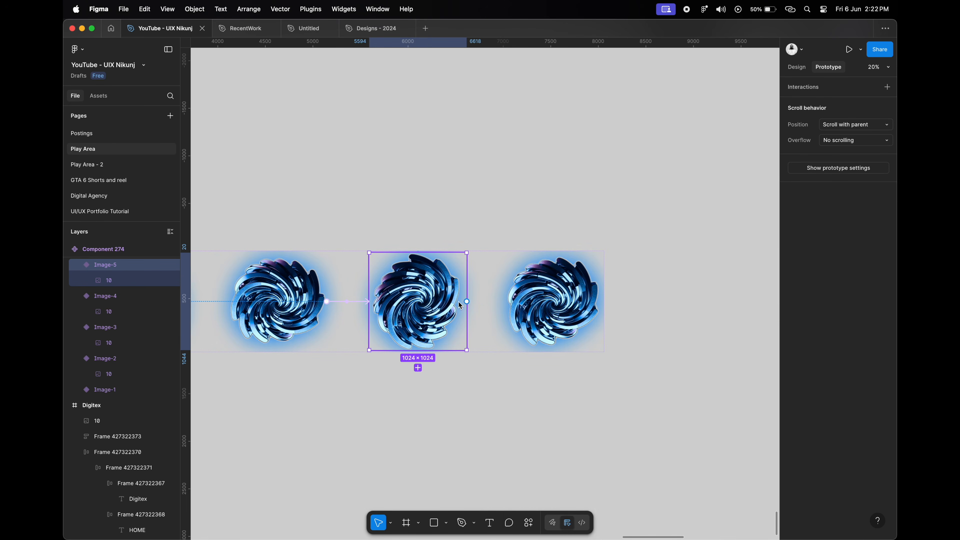
pyautogui.moveTo(467, 301); pyautogui.dragTo(552, 305)
pyautogui.click(523, 347)
pyautogui.click(507, 468)
pyautogui.click(526, 365)
pyautogui.write('1')
pyautogui.press('Return')
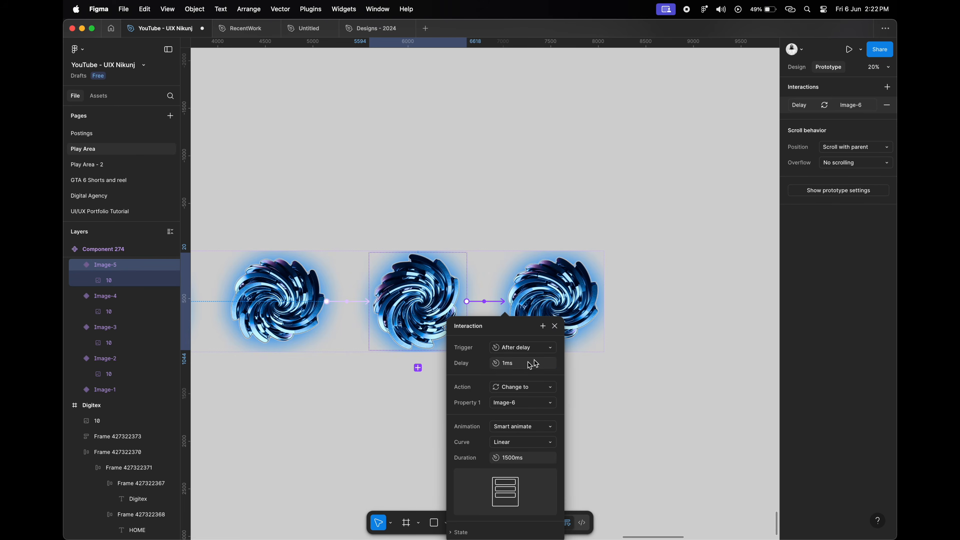
pyautogui.click(555, 327)
# Loop the animation by connecting variant Image-6 back to Image-1 with an After delay trigger of 1 ms.
pyautogui.scroll(-3, 561, 328)
pyautogui.hscroll(-3, 560, 328)
pyautogui.click(647, 242)
pyautogui.moveTo(618, 238); pyautogui.dragTo(338, 244)
pyautogui.click(426, 288)
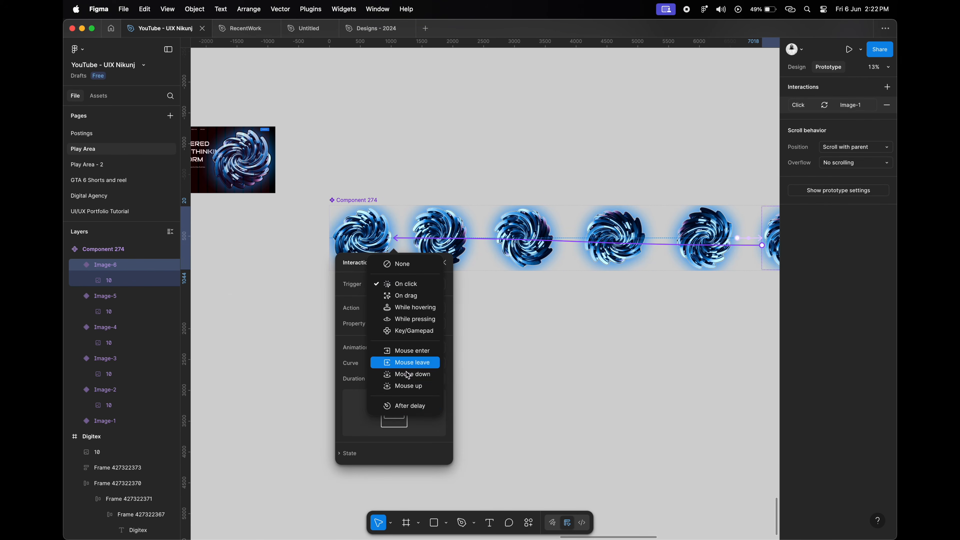
pyautogui.click(407, 403)
pyautogui.click(416, 301)
pyautogui.write('1')
pyautogui.press('Return')
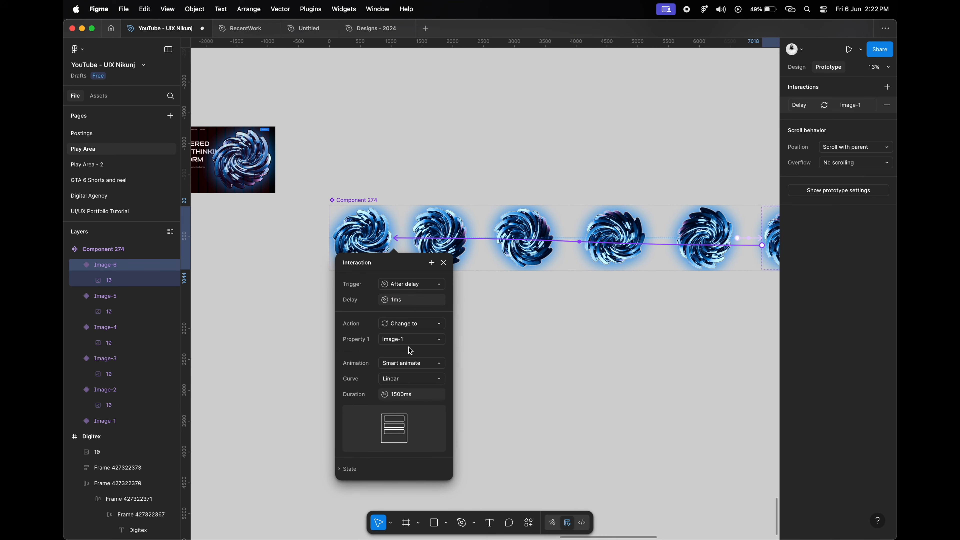
# Set the animation of the Image-6 to Image-1 transition to Instant.
pyautogui.click(406, 369)
pyautogui.click(413, 343)
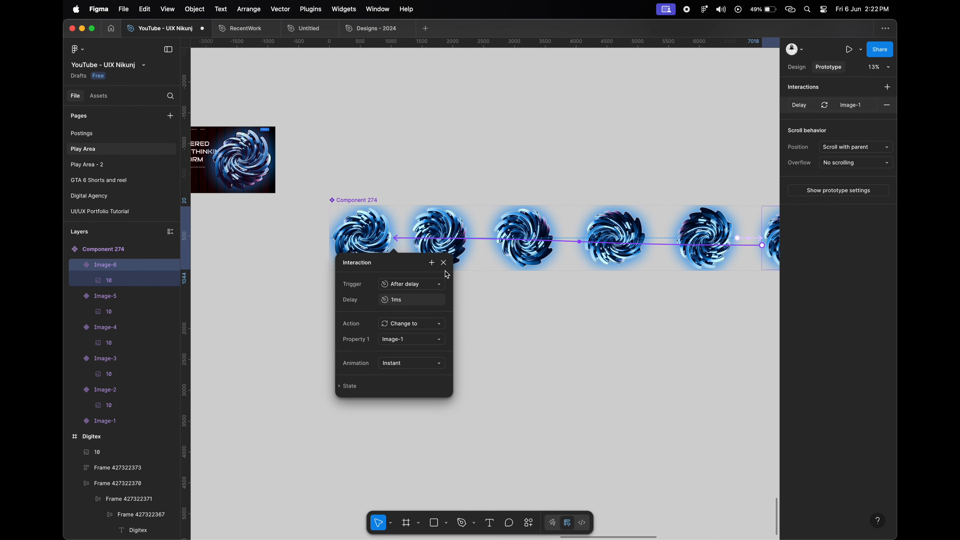
pyautogui.click(444, 263)
# Copy the Image-1 variant and paste it to replace the static swirl image in the Digitex hero frame.
pyautogui.scroll(3, 442, 276)
pyautogui.hscroll(-3, 442, 276)
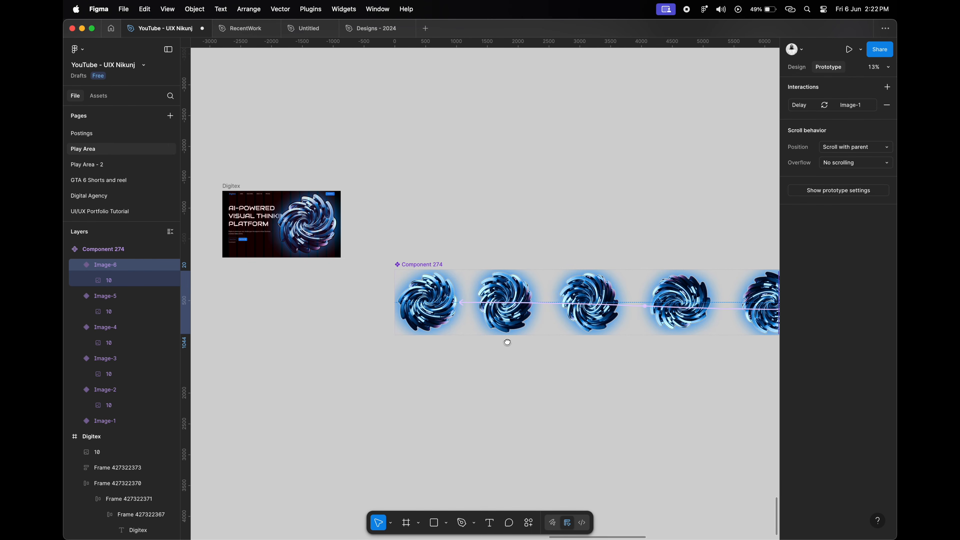
pyautogui.click(430, 312)
pyautogui.rightClick(431, 313)
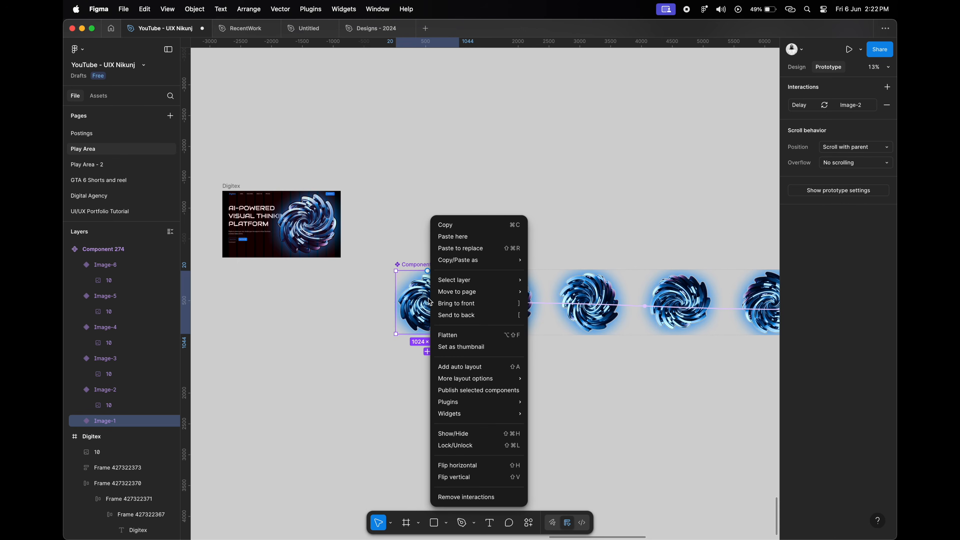
pyautogui.click(454, 232)
pyautogui.scroll(5, 416, 227)
pyautogui.click(462, 214)
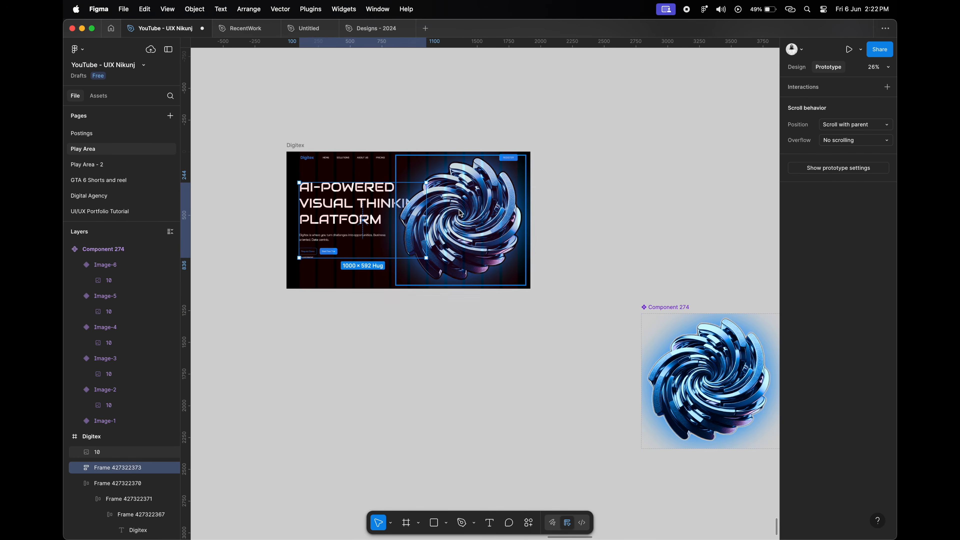
pyautogui.rightClick(462, 214)
pyautogui.click(491, 240)
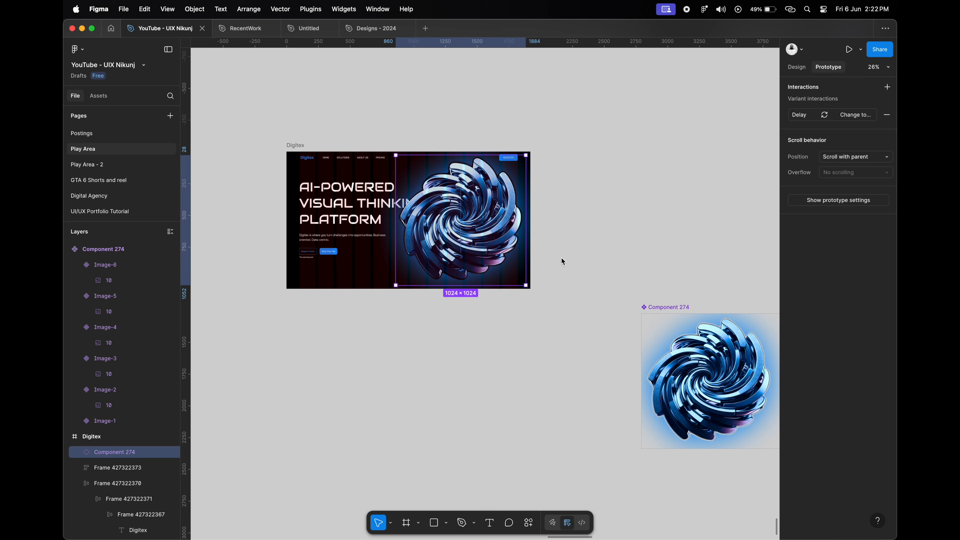
pyautogui.click(589, 254)
# Bring the frame with the hero heading, description and buttons in front of the swirl component.
pyautogui.scroll(5, 460, 225)
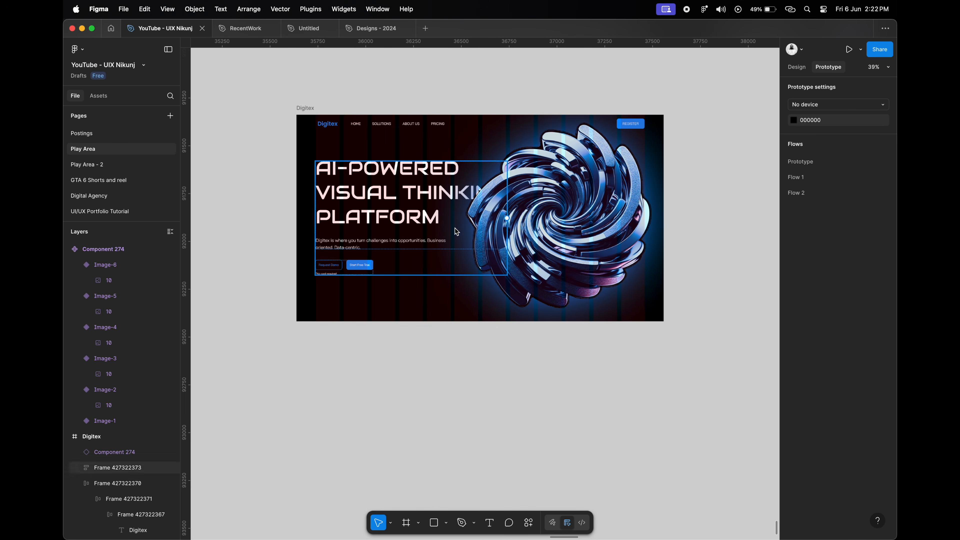
pyautogui.scroll(1, 455, 228)
pyautogui.scroll(-3, 444, 255)
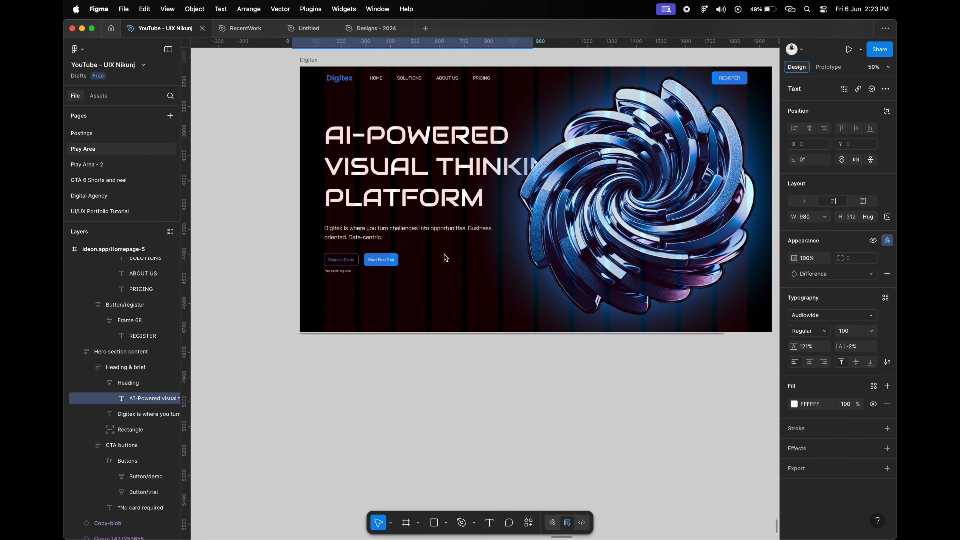
pyautogui.hscroll(1, 444, 254)
pyautogui.click(411, 172)
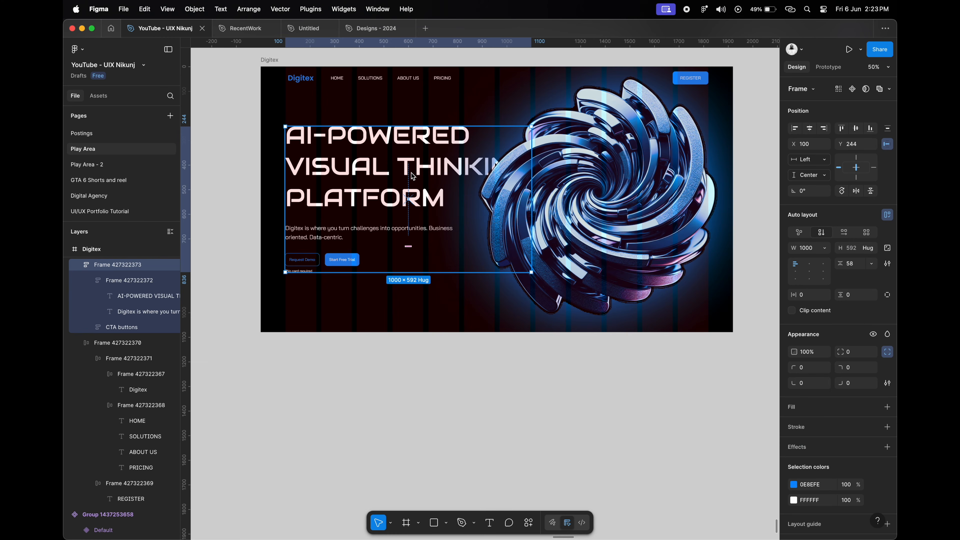
pyautogui.press('super+alt+k')
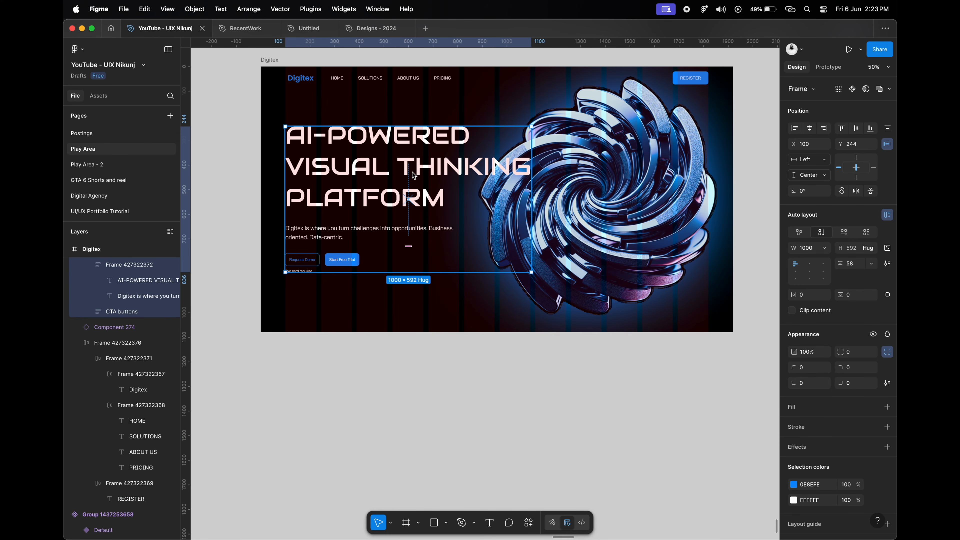
# Set the blend mode of the "AI-POWERED VISUAL THINKING PLATFORM" heading to Difference.
pyautogui.doubleClick(411, 172)
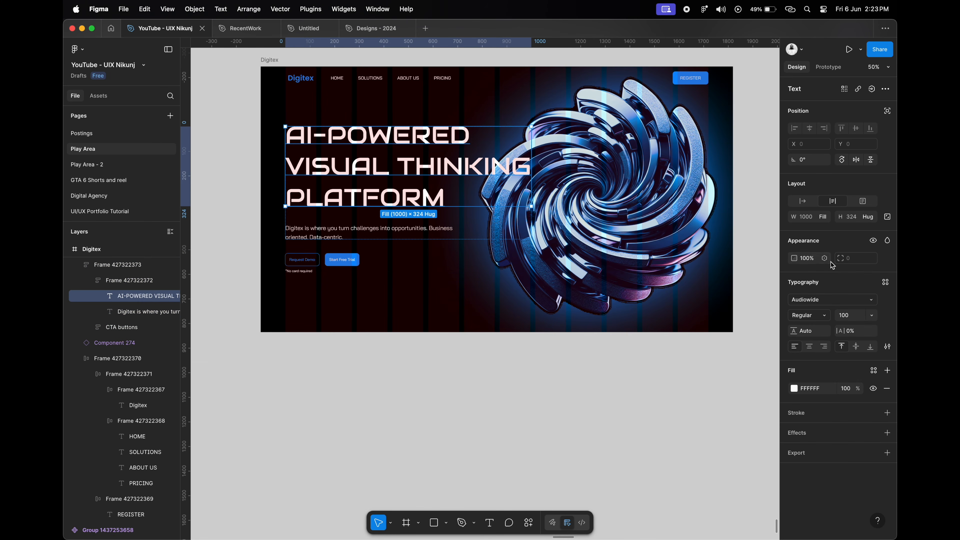
pyautogui.click(888, 241)
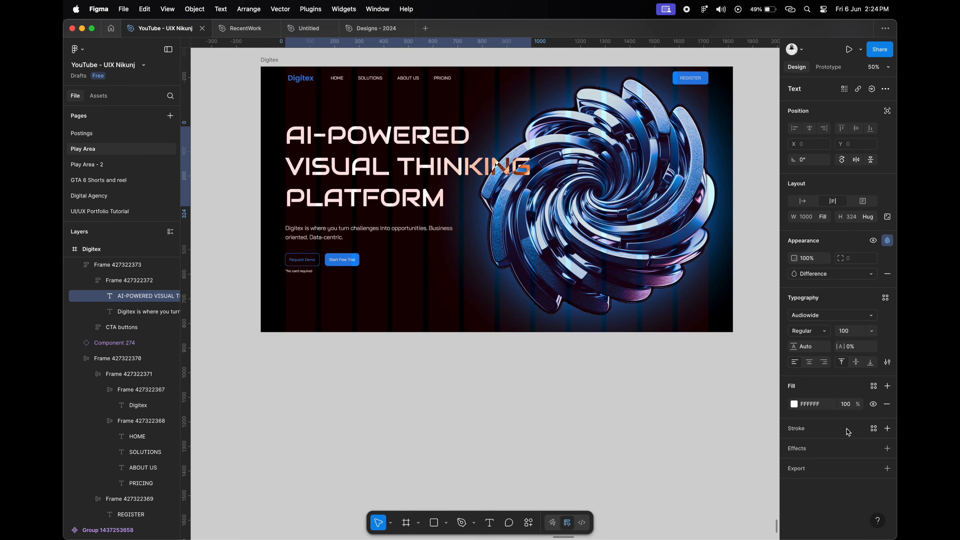
pyautogui.click(459, 369)
pyautogui.scroll(1, 459, 370)
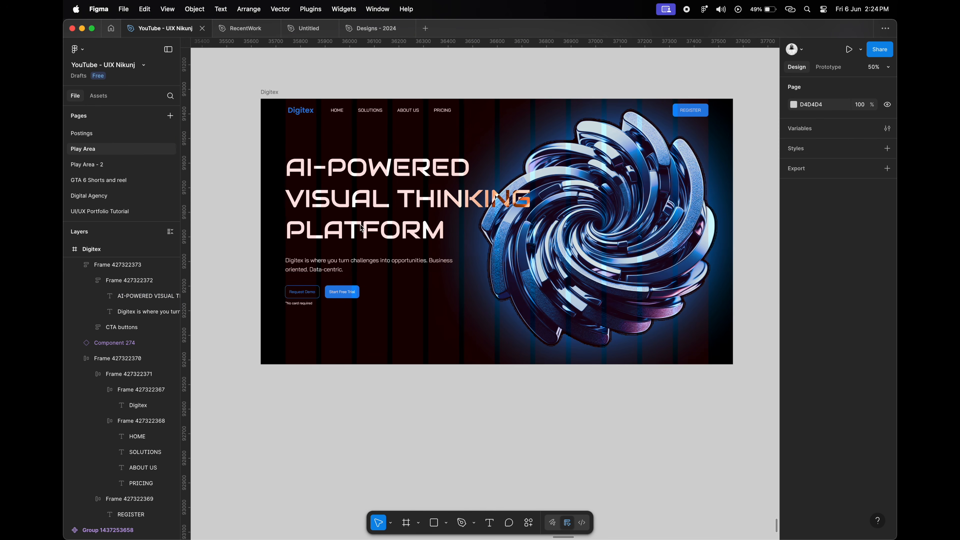
pyautogui.scroll(-2, 458, 370)
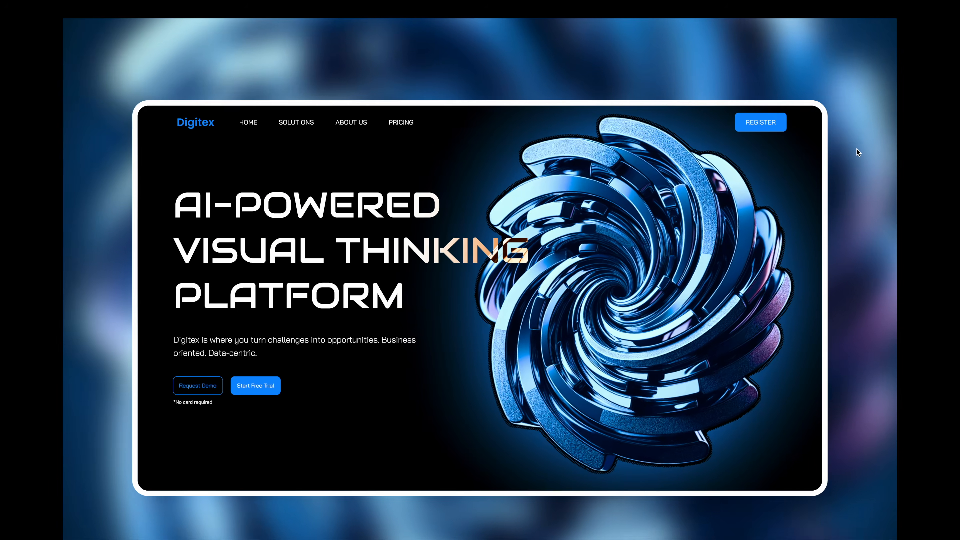